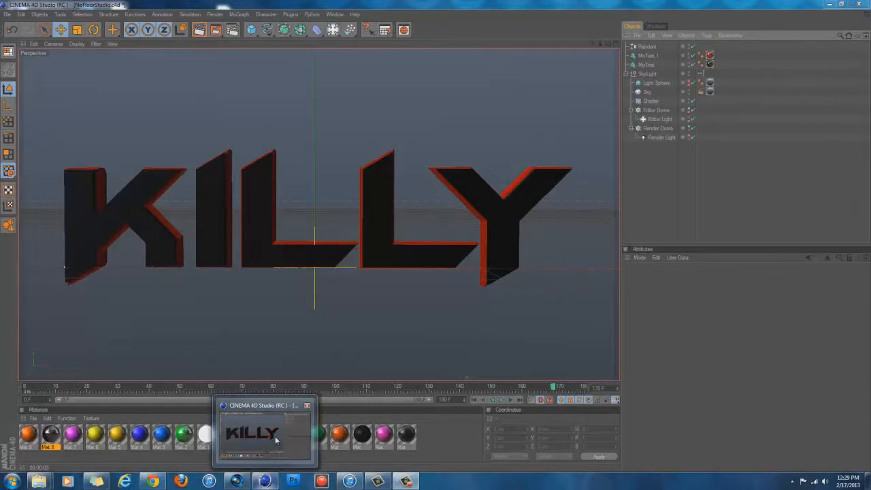
Step: Switch to the finished KILLY text project and play its animation from the first frame
left_click(276, 441)
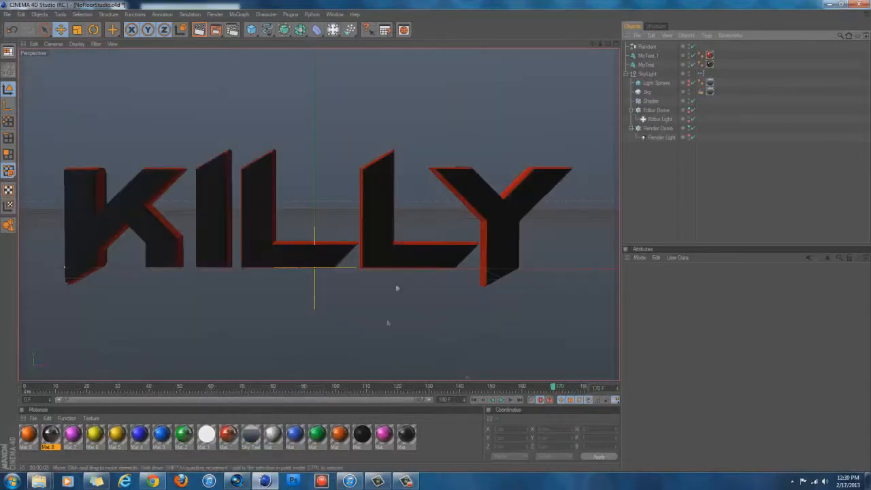
mouse_move(265, 482)
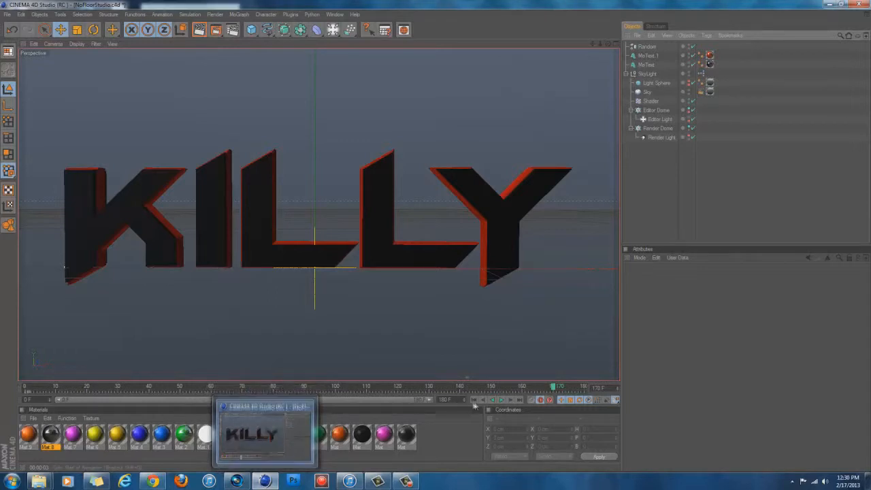
left_click(475, 400)
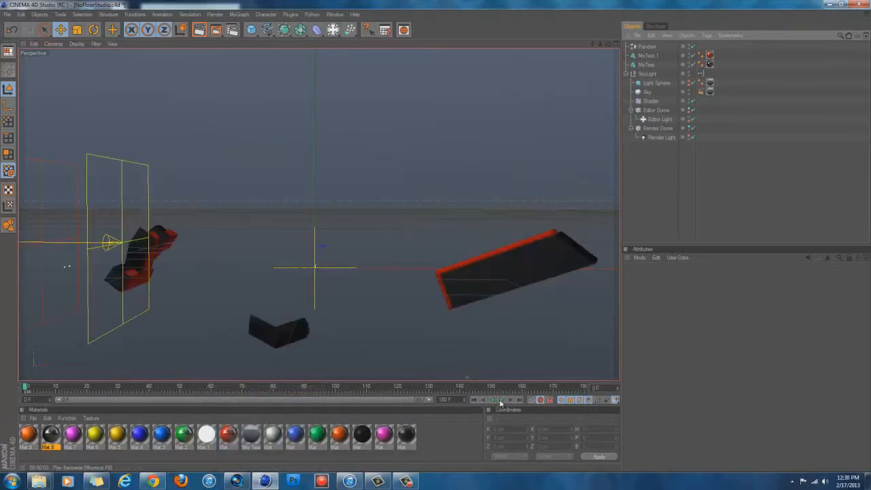
left_click(501, 403)
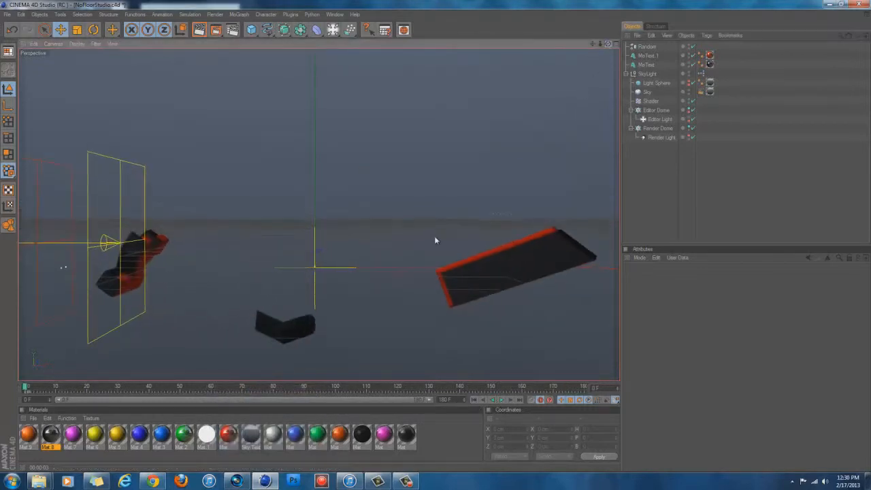
left_click(501, 401)
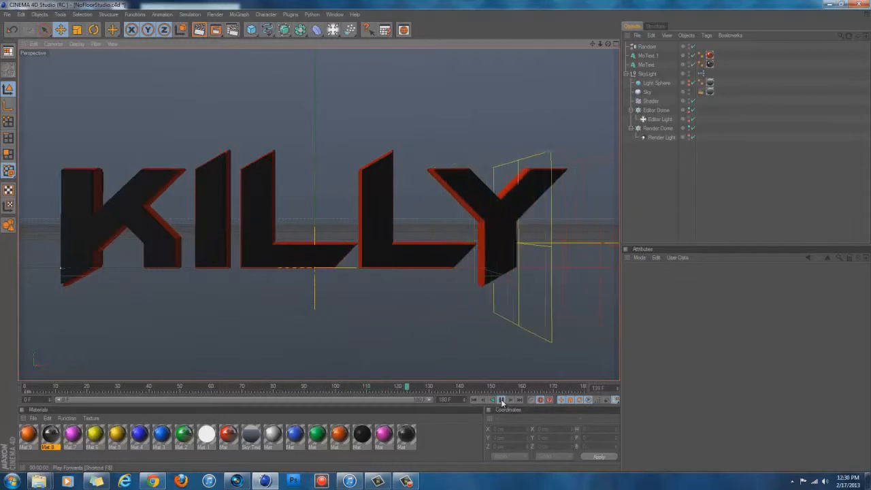
left_click(502, 400)
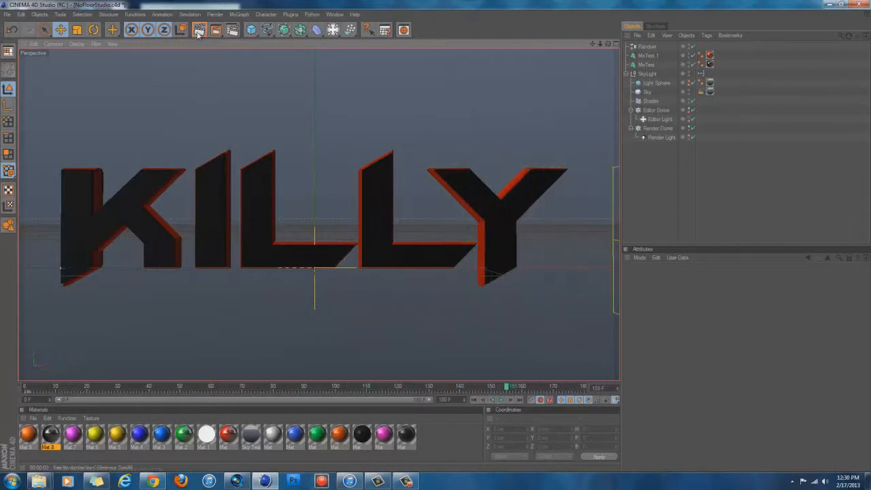
Step: Render previews of the KILLY animation at frame 155 and at its first frame, and view the scattered letters from other angles
key("ctrl+r")
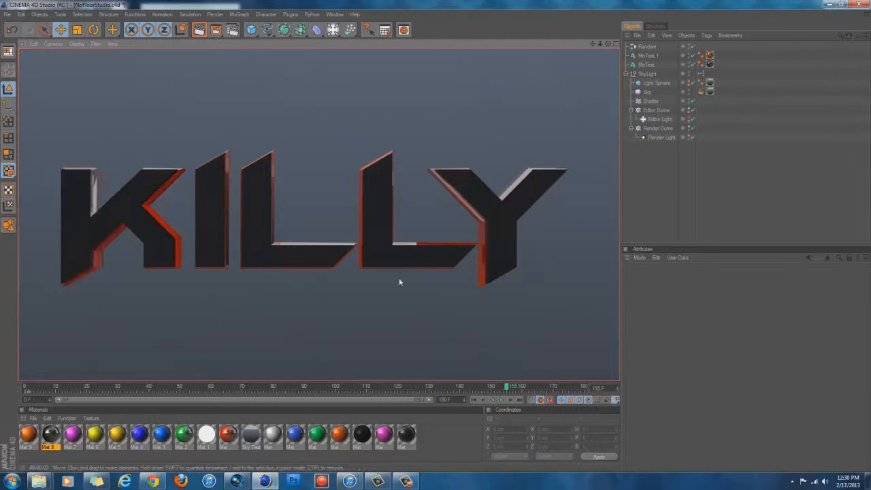
left_click(286, 250)
left_click(475, 400)
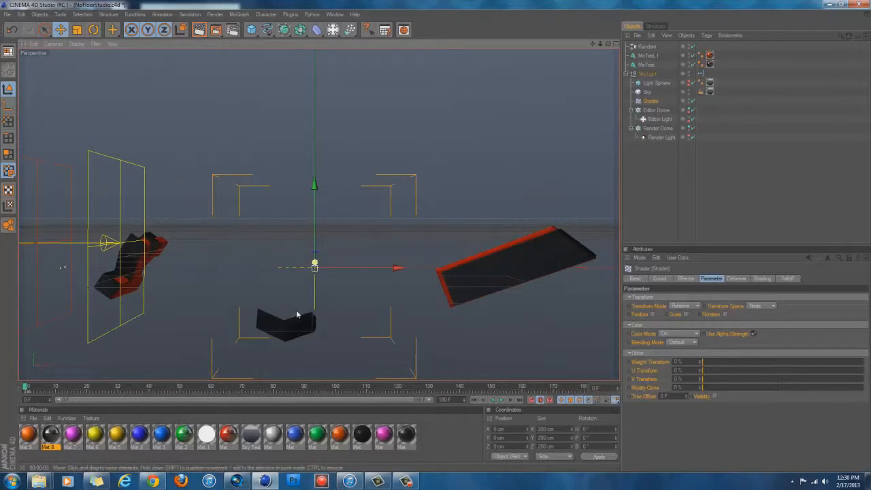
left_click(200, 32)
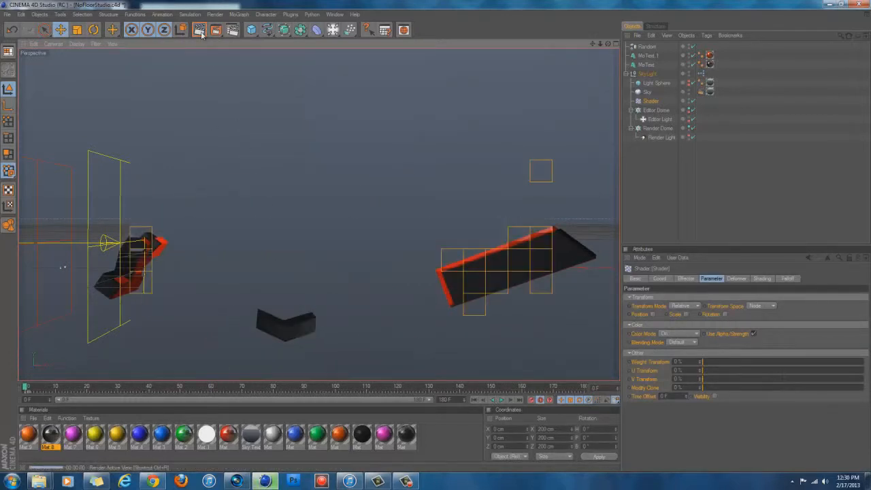
left_click(266, 325)
left_click_drag(608, 45, 427, 241)
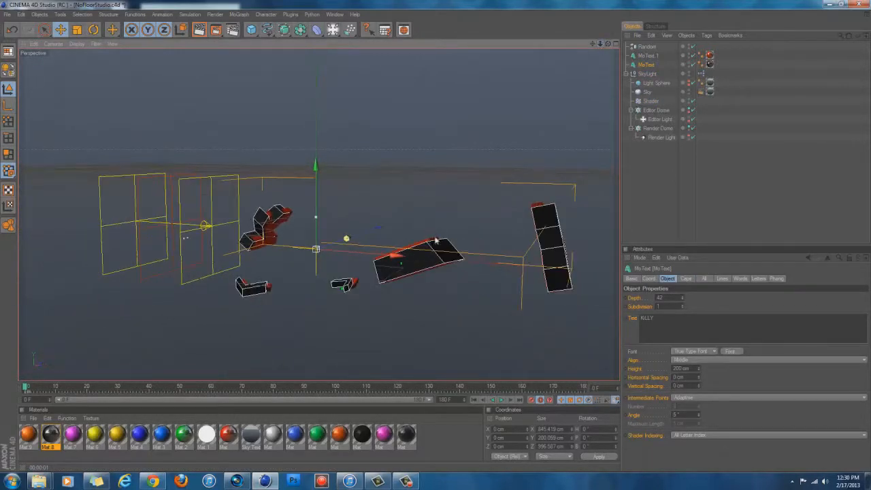
left_click_drag(609, 46, 437, 240)
Step: Start a new project and load the NoFloorStudio.c4d preset as a separate untitled scene
left_click(7, 14)
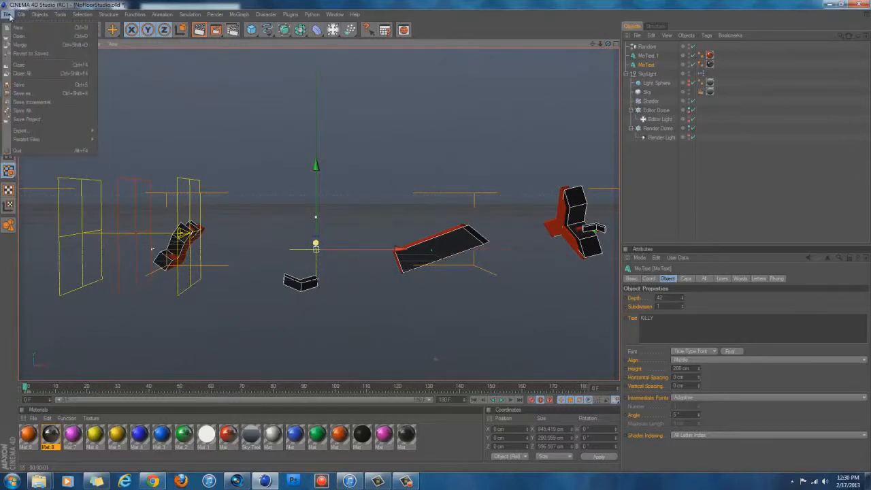
left_click(15, 31)
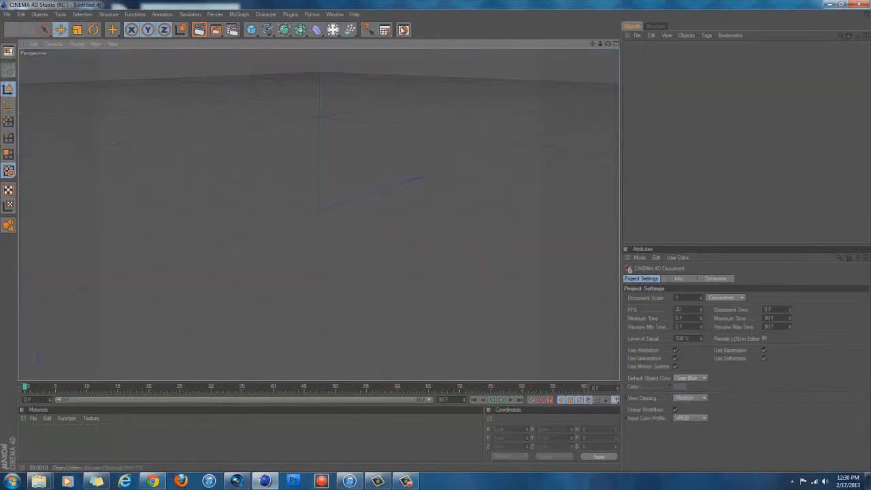
key("shift+F8")
double_click(248, 148)
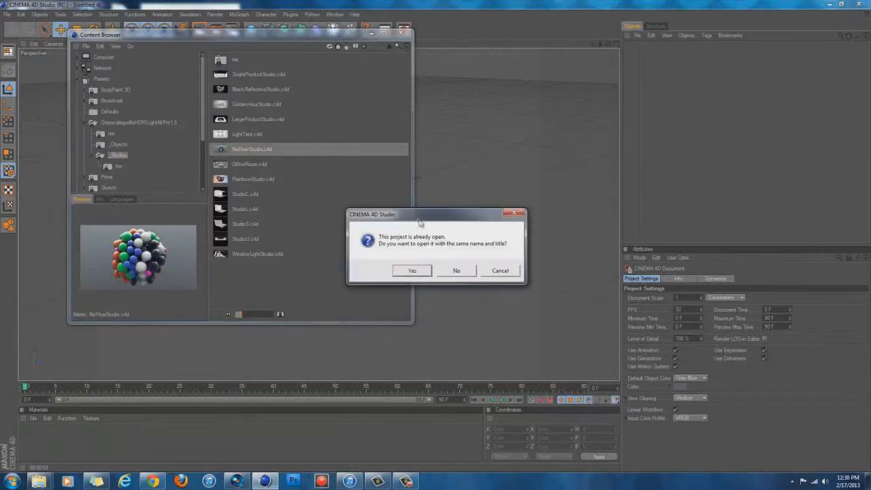
left_click(450, 270)
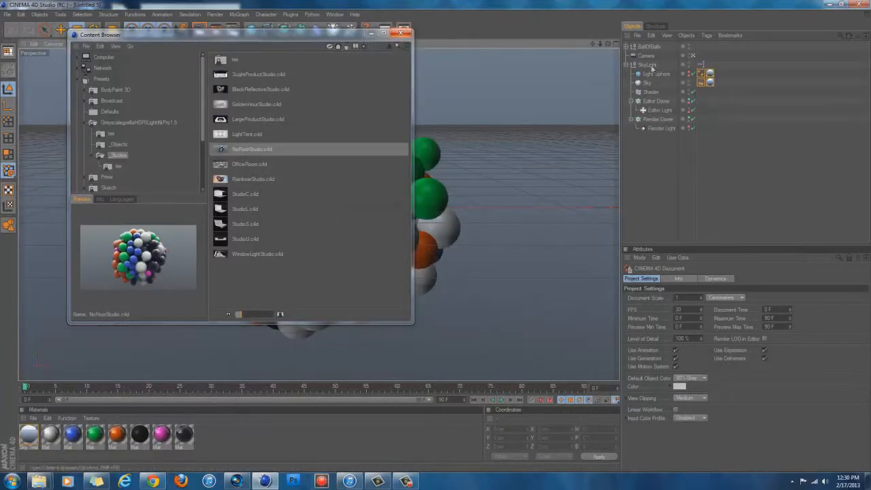
left_click(406, 33)
Step: Delete the BallOfBalls group and the Camera from the studio scene
left_click(649, 47)
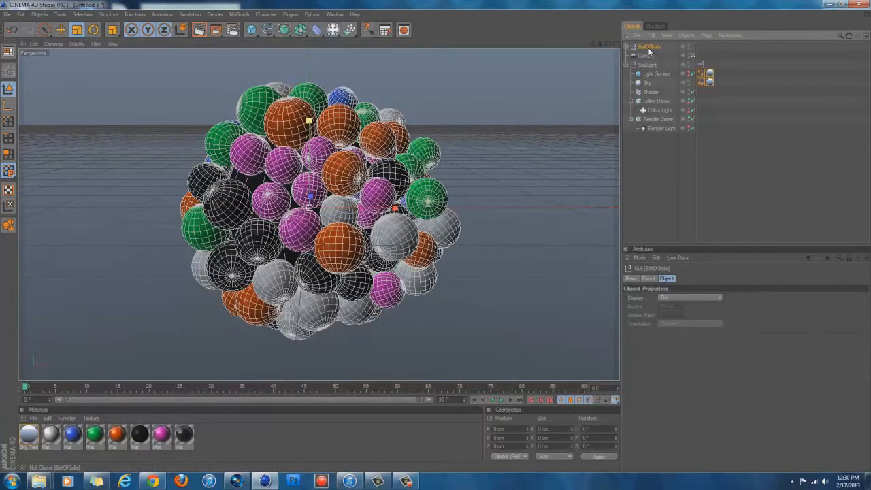
key("Delete")
left_click(649, 48)
key("Delete")
Step: Group the remaining studio lighting objects into one null and name it Room
left_click_drag(676, 128, 632, 45)
key("alt+g")
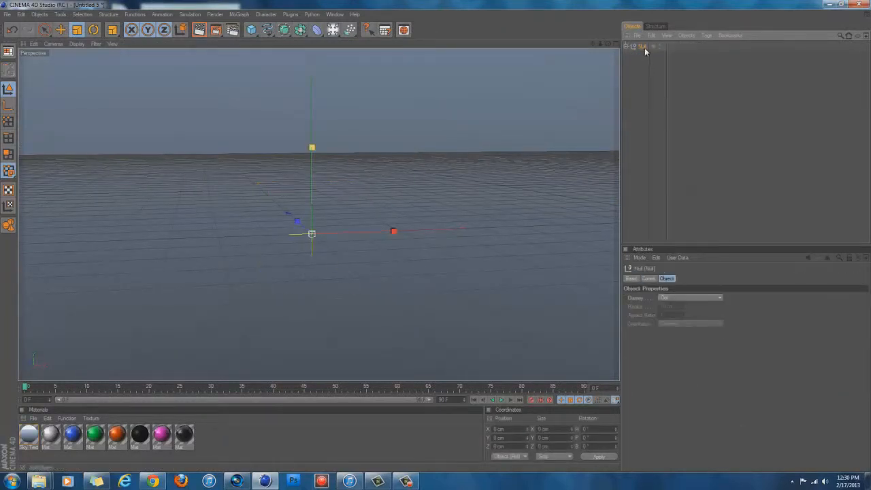
double_click(646, 48)
type("Room")
key("Return")
Step: Add a MoText object with Middle alignment and give it an angular font whose name starts with "bat"
left_click_drag(609, 45, 437, 240)
left_click(240, 15)
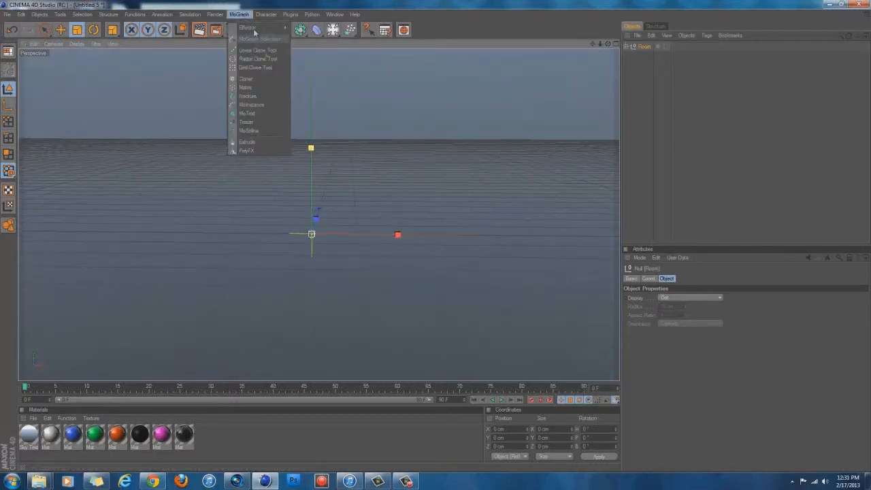
left_click(272, 113)
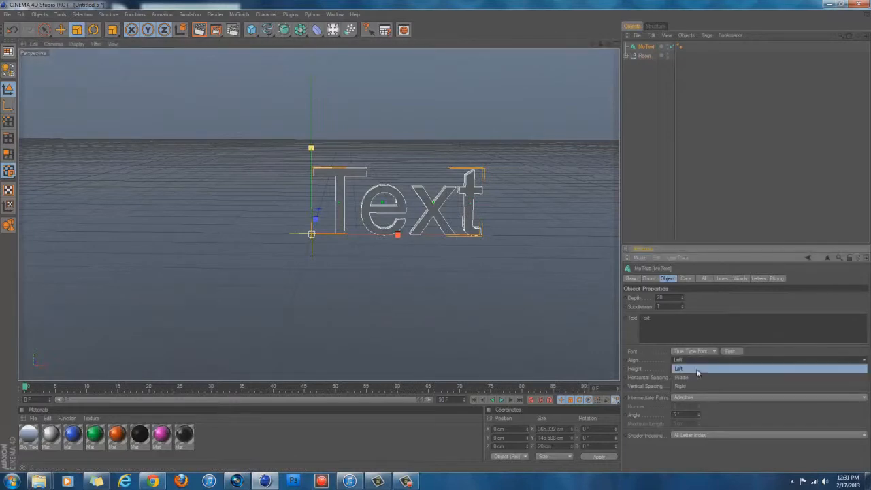
left_click(730, 351)
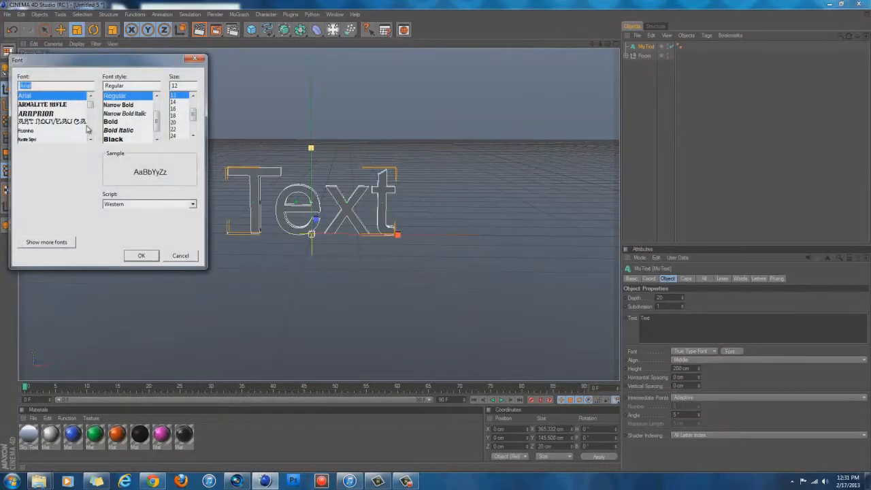
type("bat")
key("Down")
key("Return")
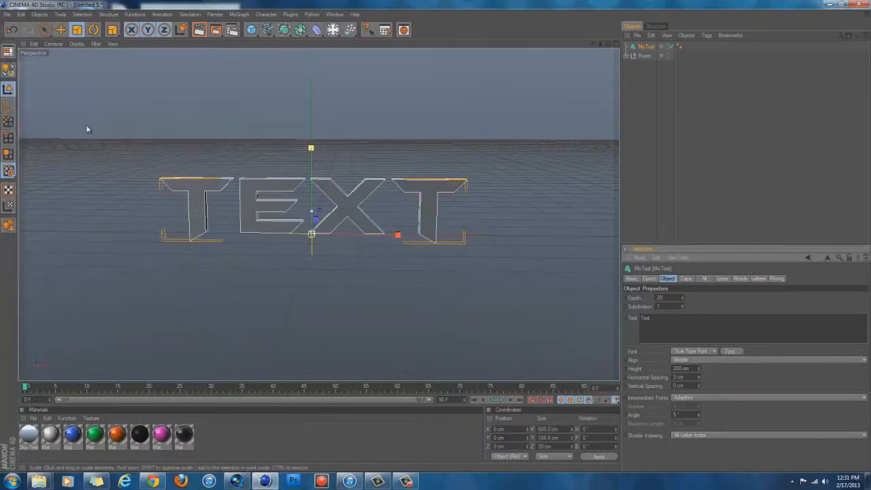
Step: Try depths of 38 and 18 on the MoText object
left_click_drag(683, 302, 683, 296)
left_click_drag(609, 44, 436, 243)
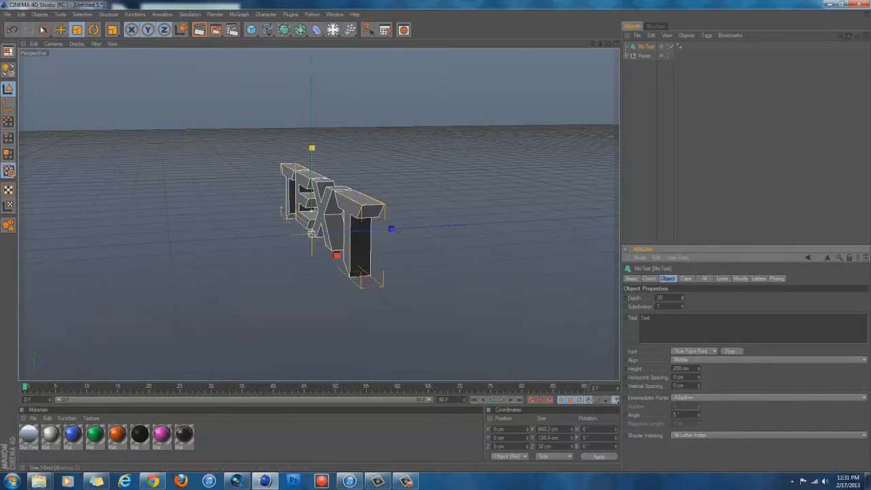
left_click(61, 30)
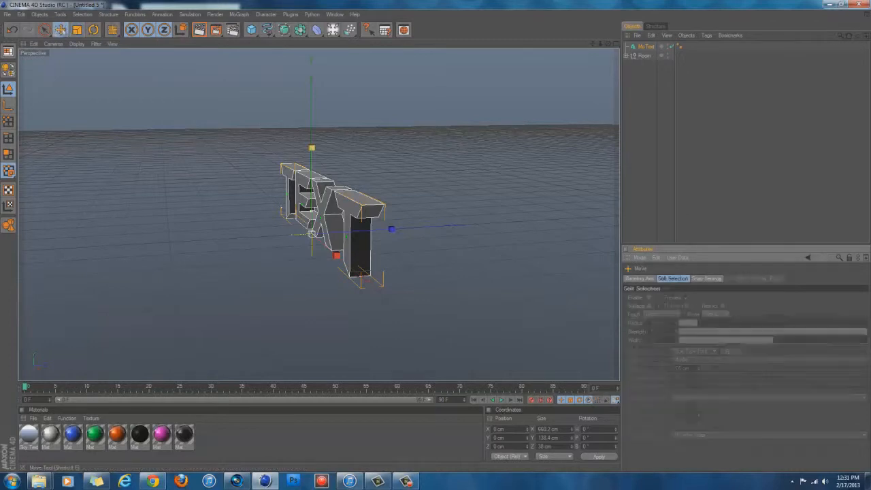
left_click(644, 49)
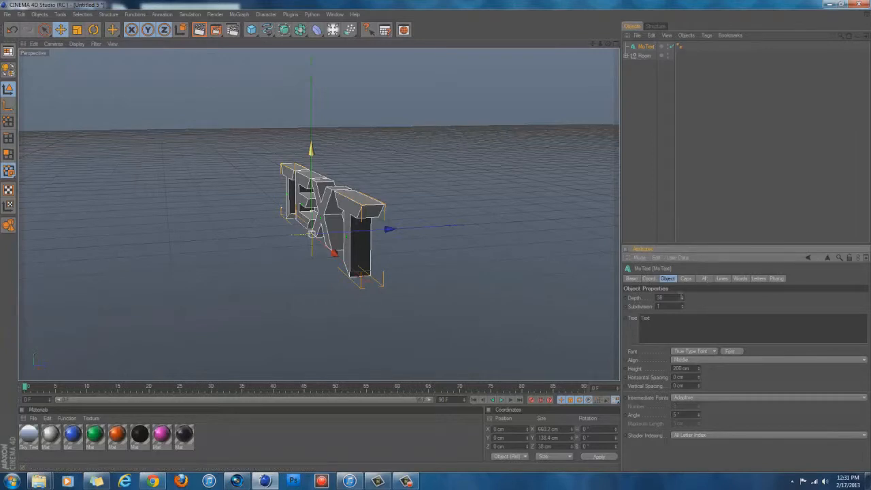
left_click_drag(684, 301, 661, 301)
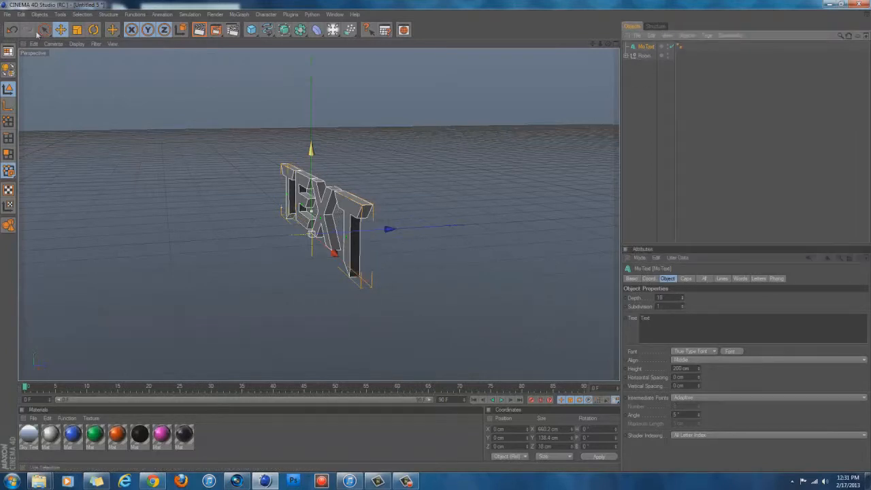
Step: Undo the trial depths, keeping the text's new font and alignment, and set the MoText depth to 40
left_click(12, 30)
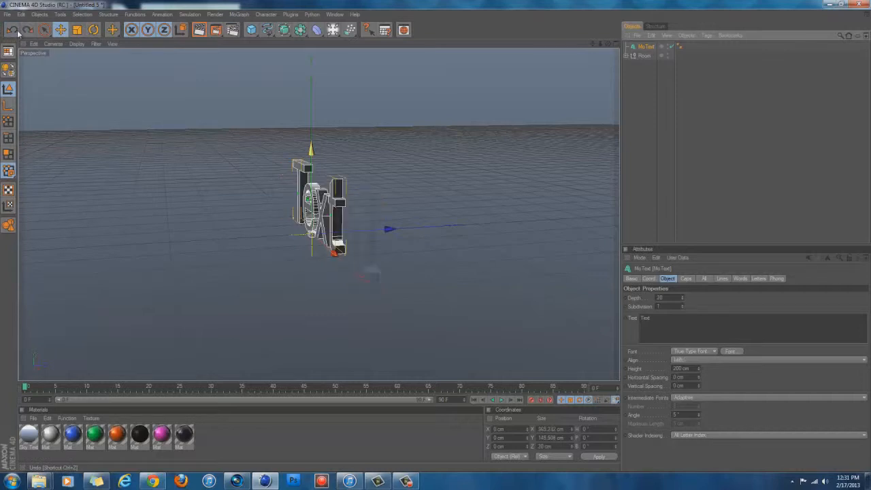
left_click(12, 31)
left_click(27, 30)
left_click(27, 30)
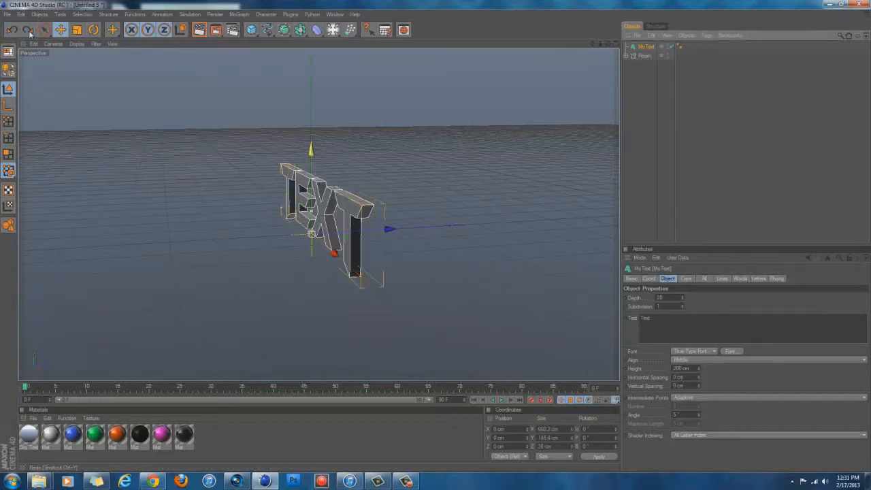
left_click(681, 298)
left_click_drag(683, 299, 684, 301)
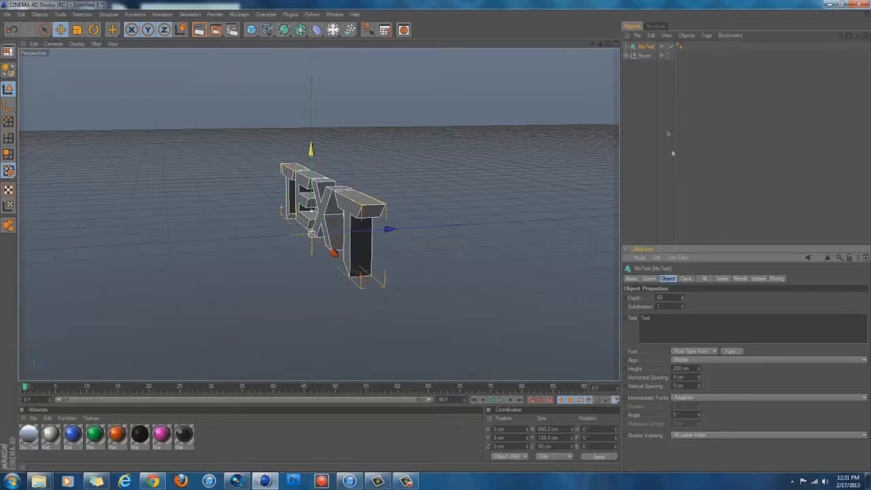
Step: Duplicate the MoText object and reduce the copy's depth to 21
left_click(648, 47)
key("ctrl+c")
key("ctrl+v")
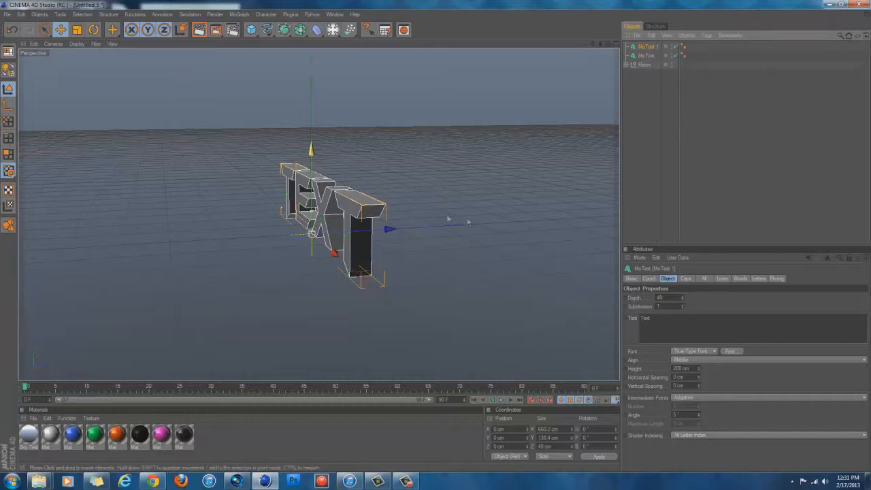
left_click_drag(683, 300, 685, 301)
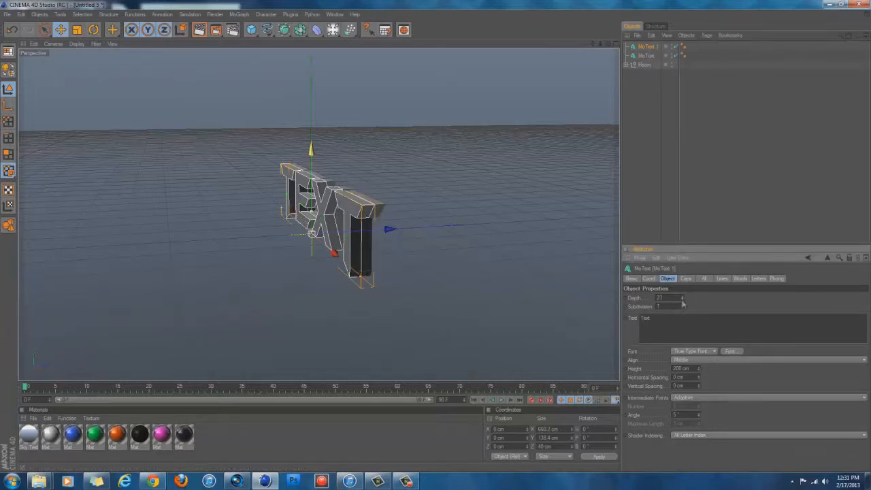
Step: Move the MoText copy about 10.6 cm along the Z axis and set its depth to 20
left_click_drag(393, 233, 435, 235)
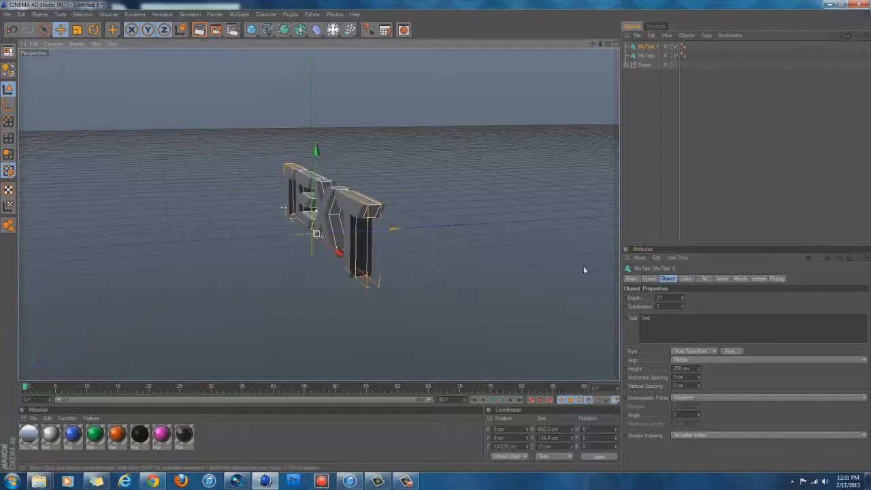
left_click(682, 305)
left_click(683, 306)
left_click(682, 299)
double_click(683, 309)
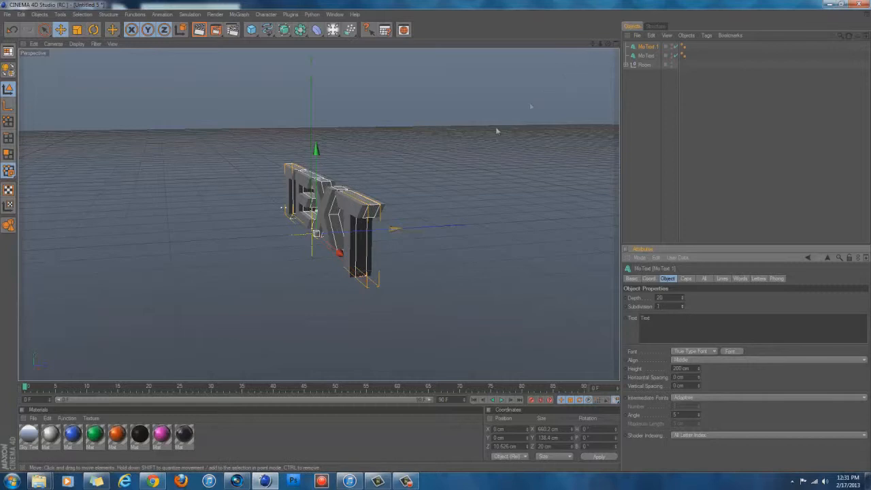
Step: Give the MoText copy fillet caps at start and end, each with 1 step and a 3 cm radius
left_click(687, 279)
left_click(690, 298)
left_click(683, 333)
left_click(688, 324)
left_click(689, 358)
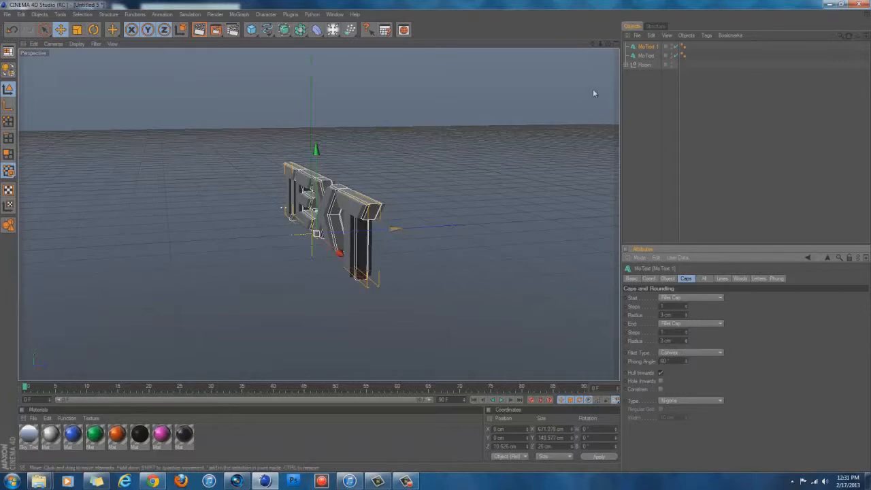
key("ctrl+r")
left_click_drag(424, 237, 399, 204, "alt")
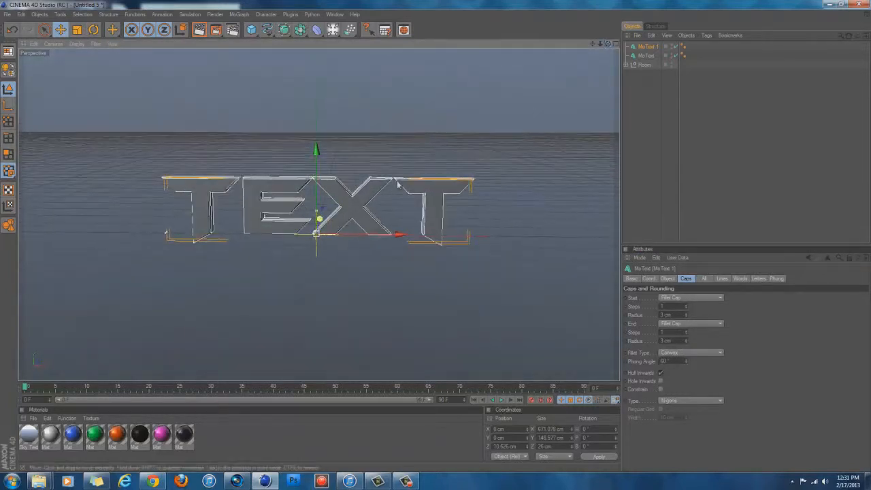
Step: Create a new material and open it in the Material Editor
left_click(34, 418)
left_click(209, 442)
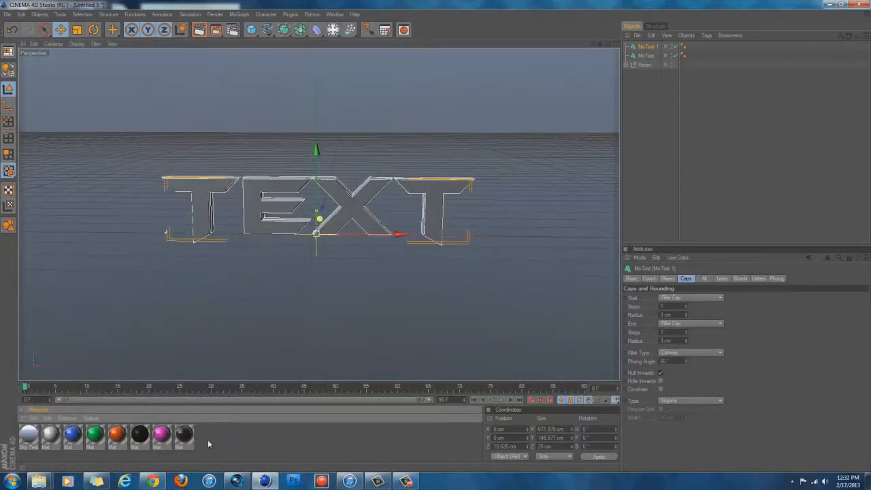
double_click(208, 440)
left_click(208, 440)
double_click(28, 434)
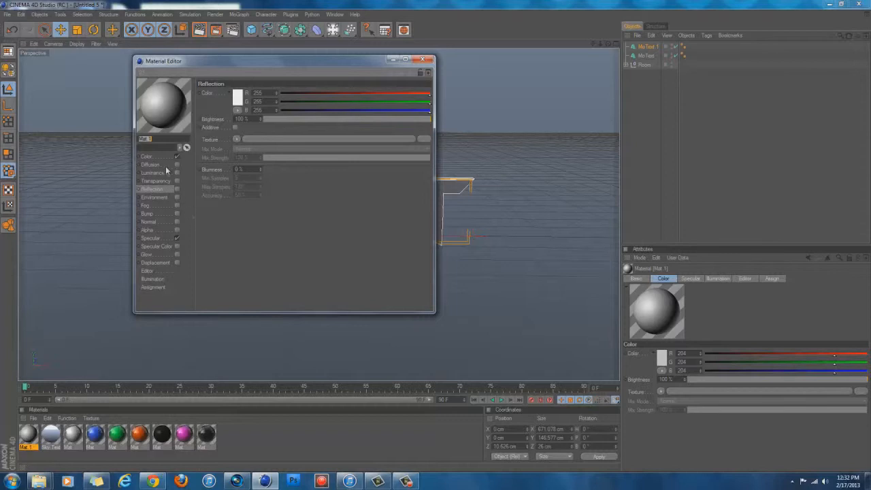
Step: Disable the new material's specular channel and enable reflection with a Gradient texture
left_click(176, 238)
left_click(177, 190)
left_click(237, 139)
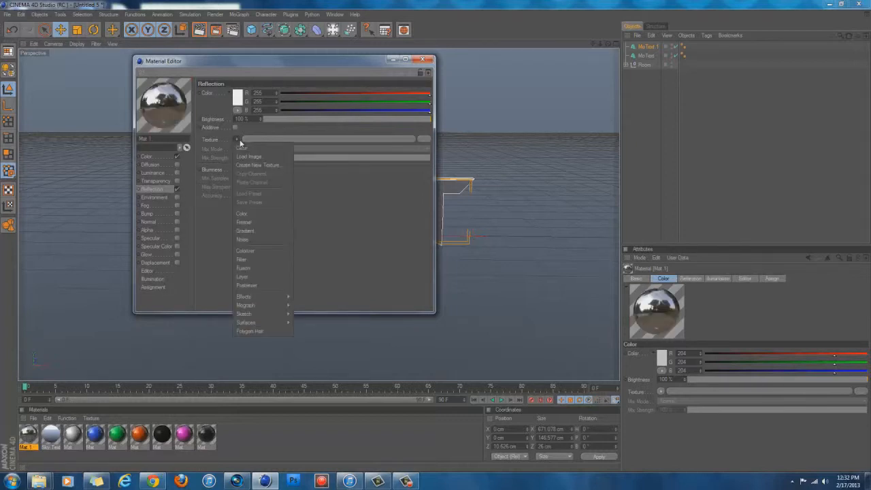
left_click(264, 230)
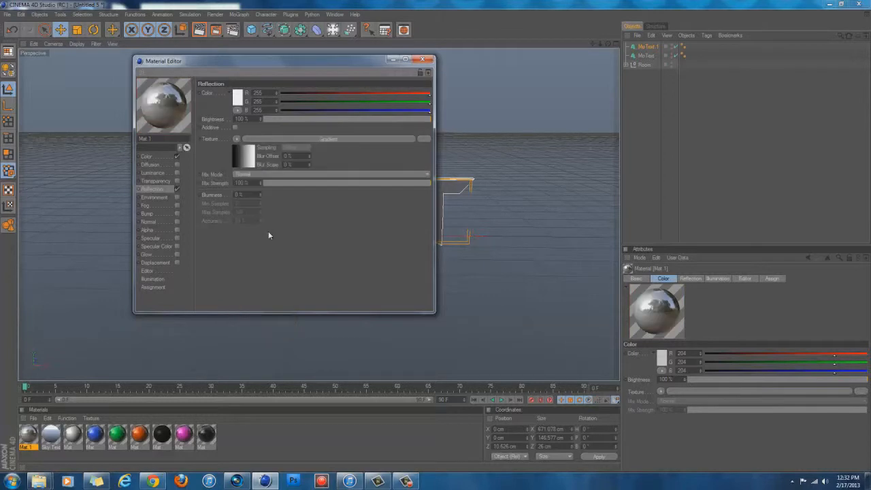
Step: Set the new material's color to pure red, RGB 255, 0, 0, and close the Material Editor
left_click(144, 157)
left_click(237, 99)
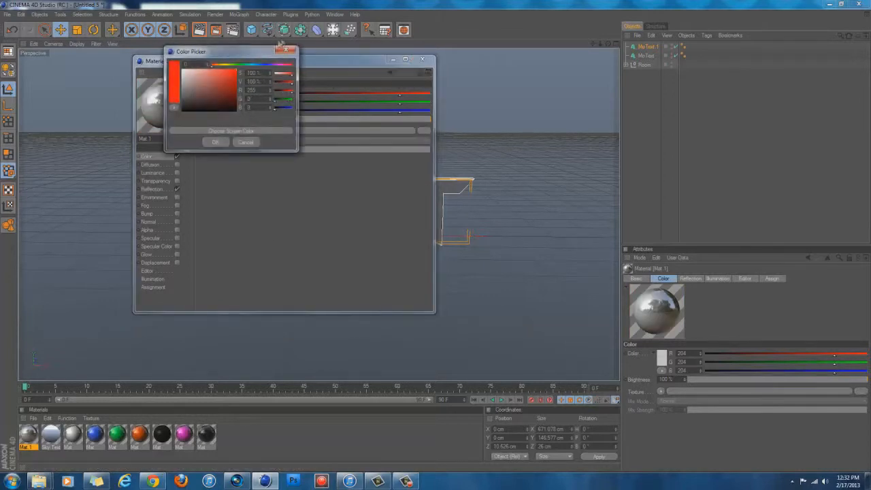
left_click(216, 142)
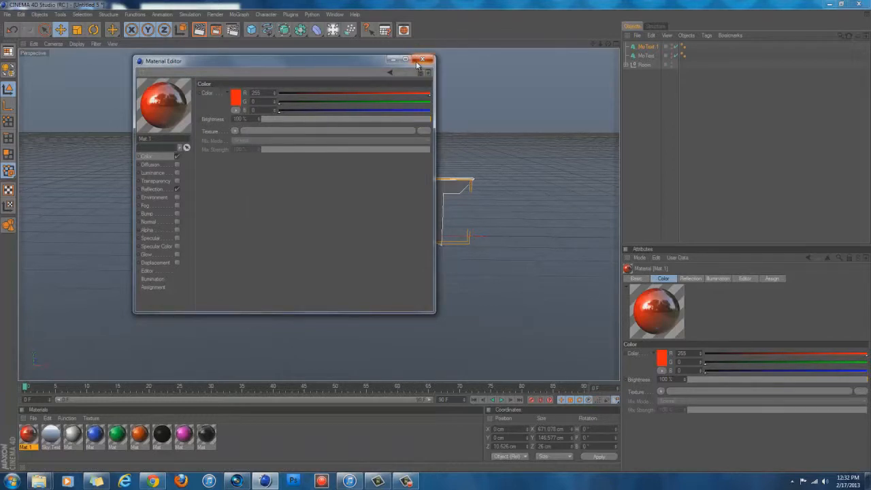
left_click(422, 60)
Step: Create a second material without specular and set its color to black
double_click(245, 452)
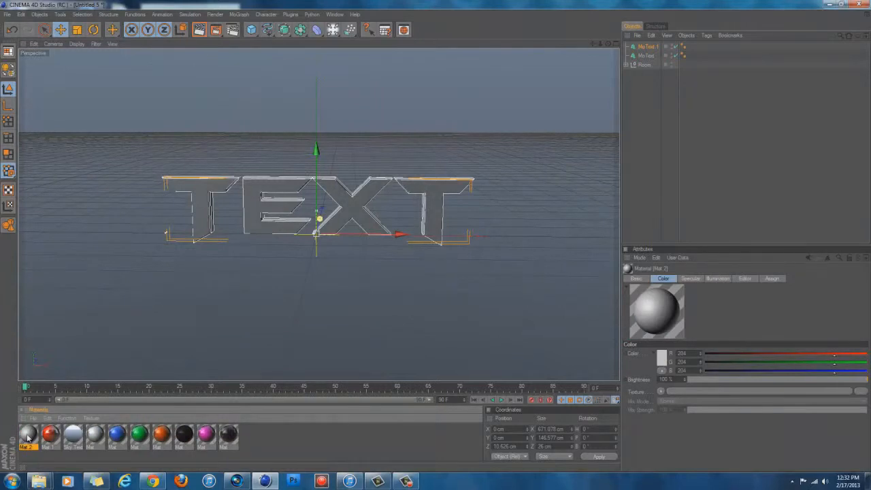
double_click(27, 436)
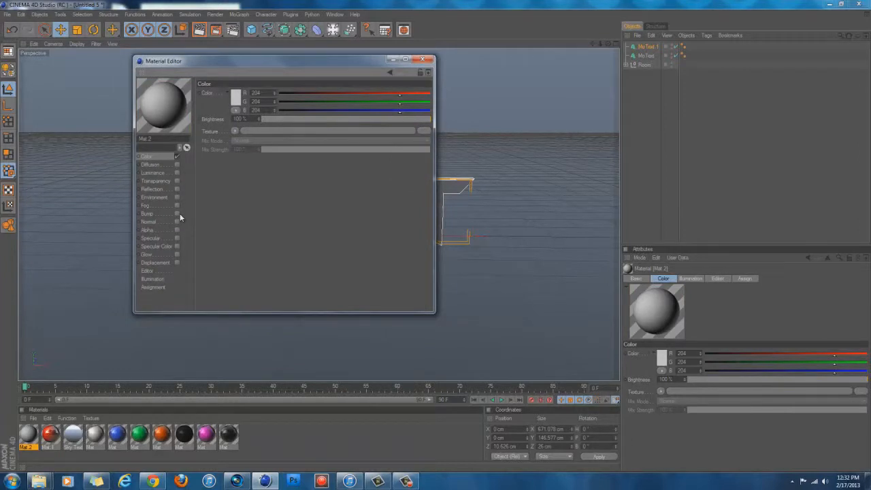
left_click(238, 100)
left_click(211, 141)
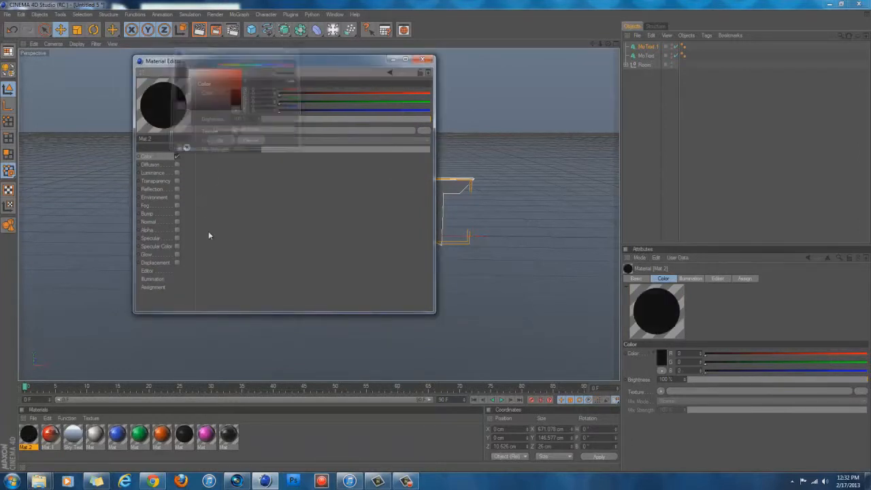
Step: Give the black material a reflection with a Gradient texture, about 16% brightness and 15% mix strength
left_click(177, 190)
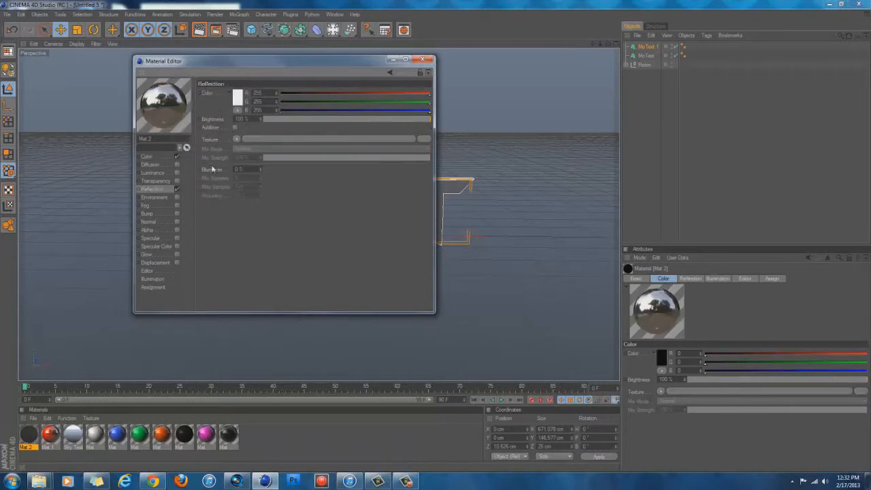
left_click(236, 139)
left_click(258, 231)
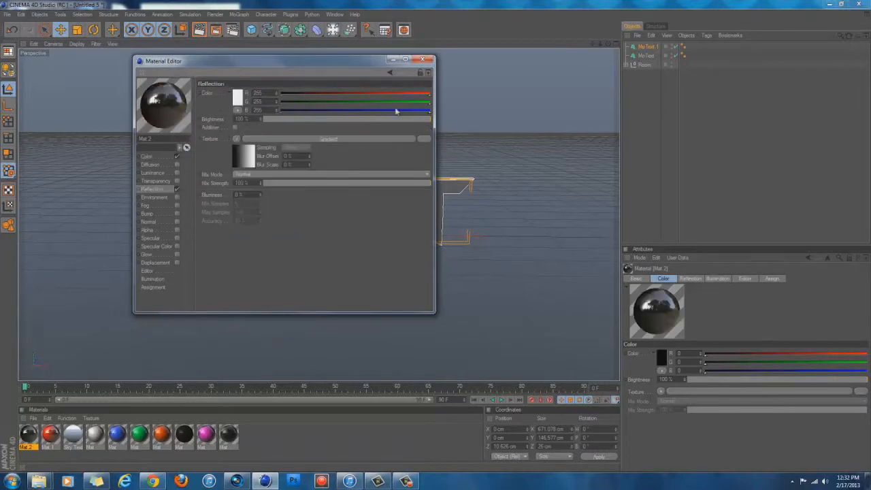
left_click_drag(265, 120, 291, 124)
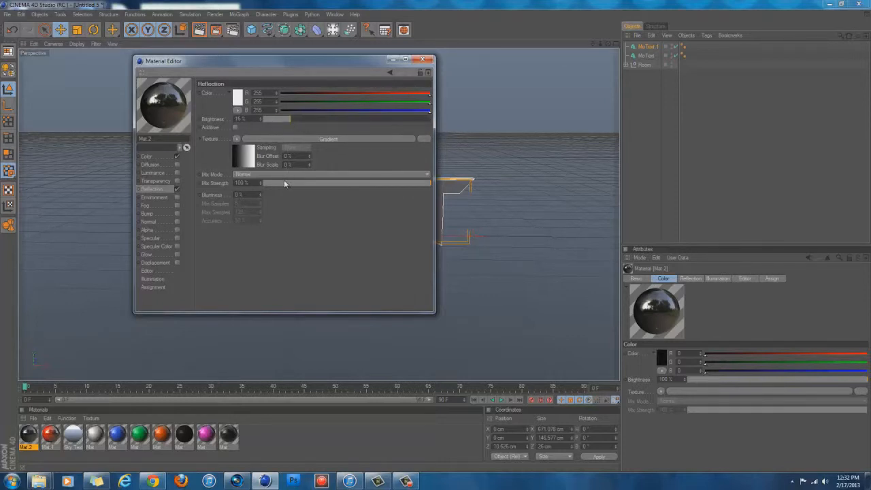
left_click_drag(284, 182, 289, 183)
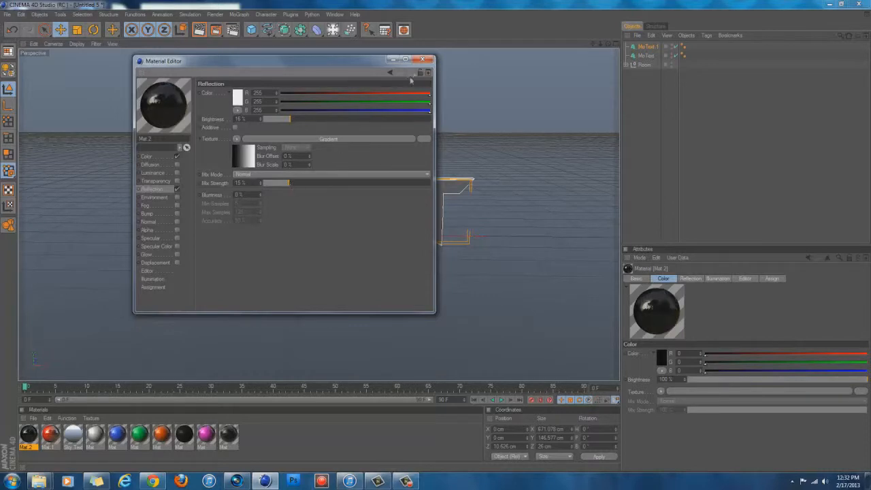
left_click(422, 59)
Step: Apply the black material to MoText and the red one to the MoText copy, and render the view
left_click_drag(555, 139, 645, 58)
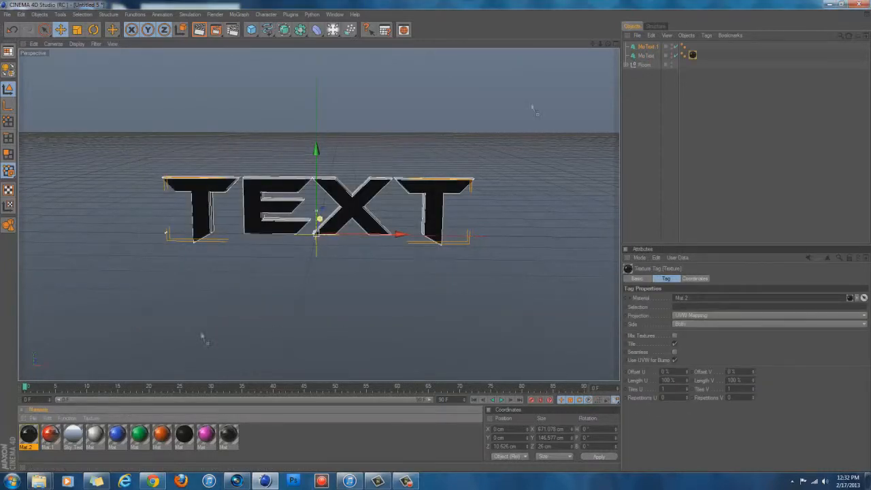
left_click_drag(658, 37, 436, 240)
left_click_drag(601, 45, 436, 240)
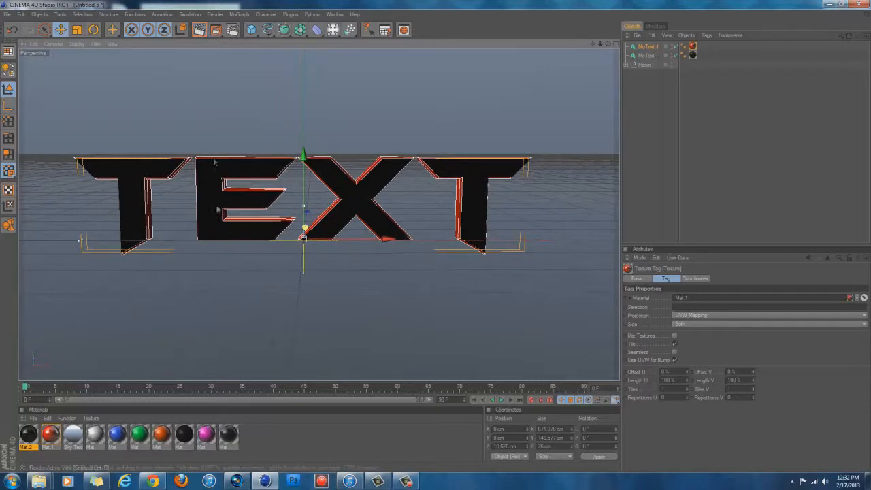
key("ctrl+r")
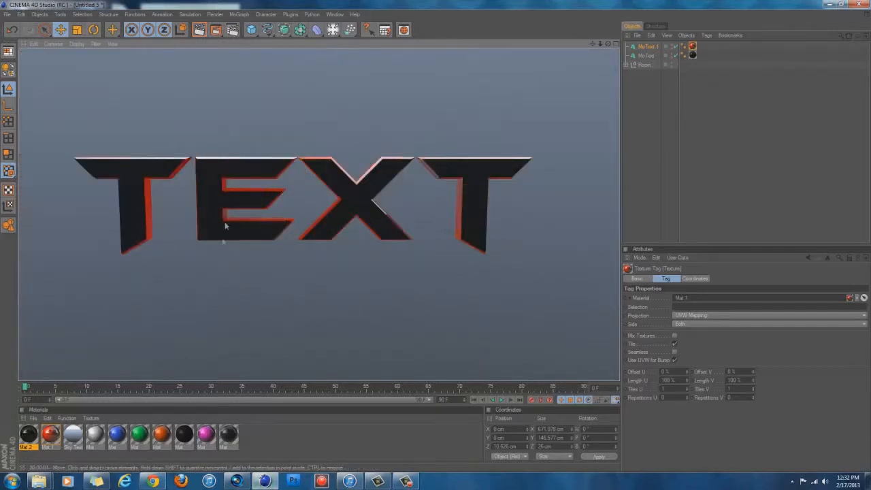
Step: Select both MoText objects and change their text to KILLY
left_click(212, 225, "shift")
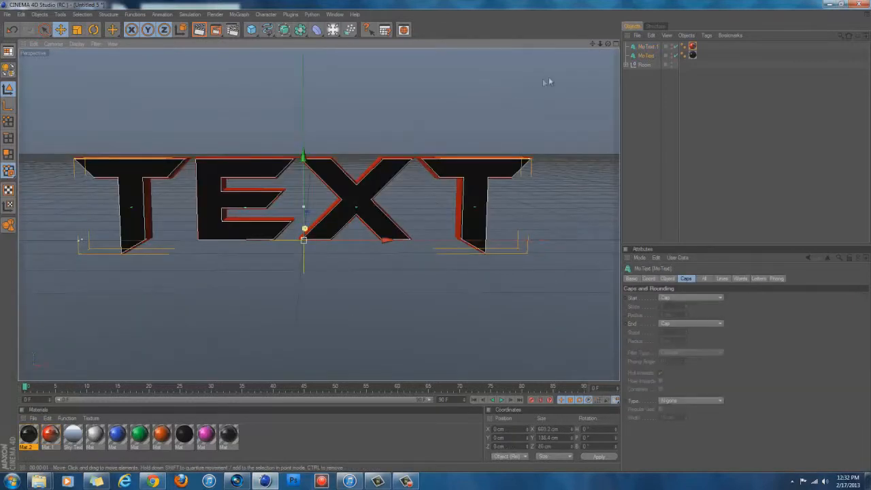
left_click(646, 49)
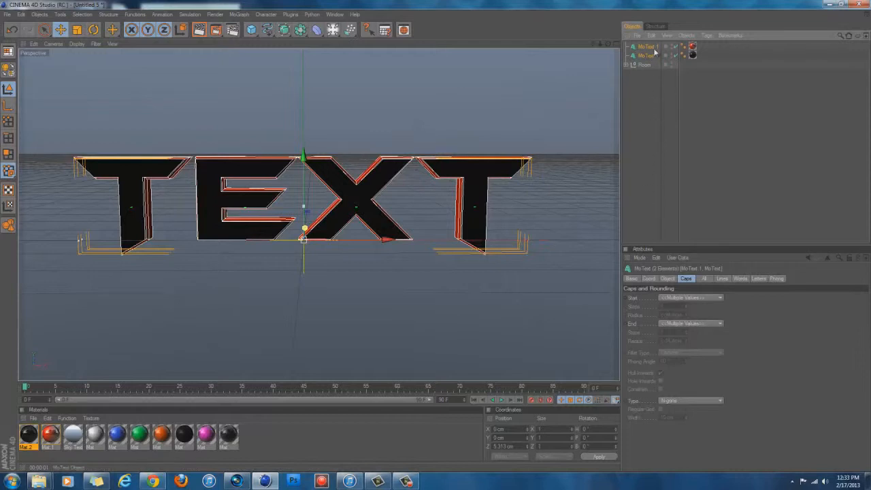
left_click(646, 56)
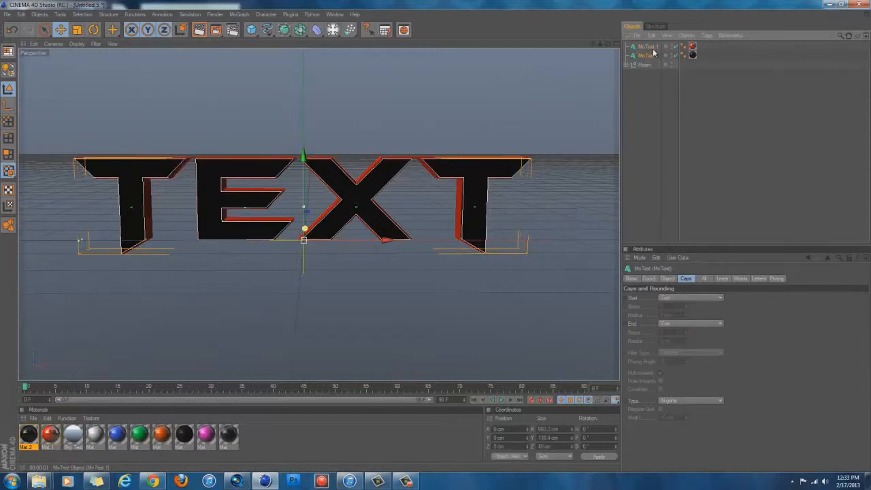
left_click(650, 47, "shift")
left_click(668, 279)
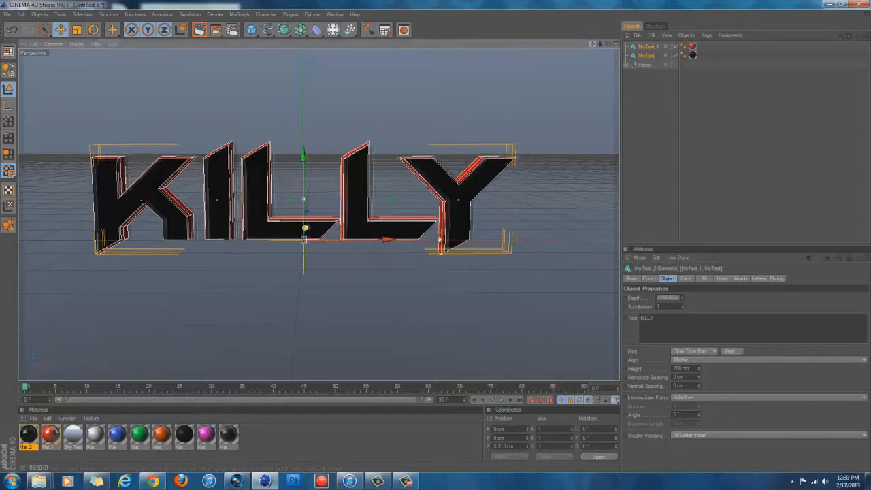
Step: Add a Random effector to both MoText objects and move it along X to about -253.7 cm
middle_click_drag(428, 240, 438, 238, "alt")
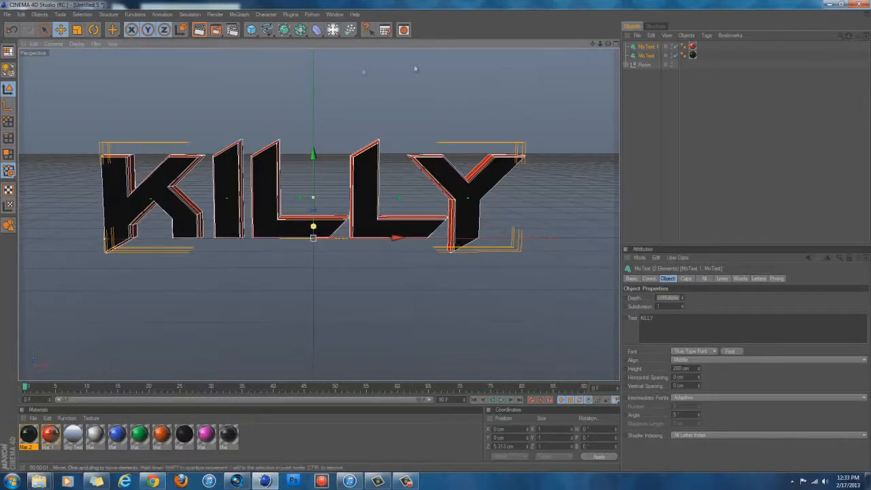
left_click(239, 14)
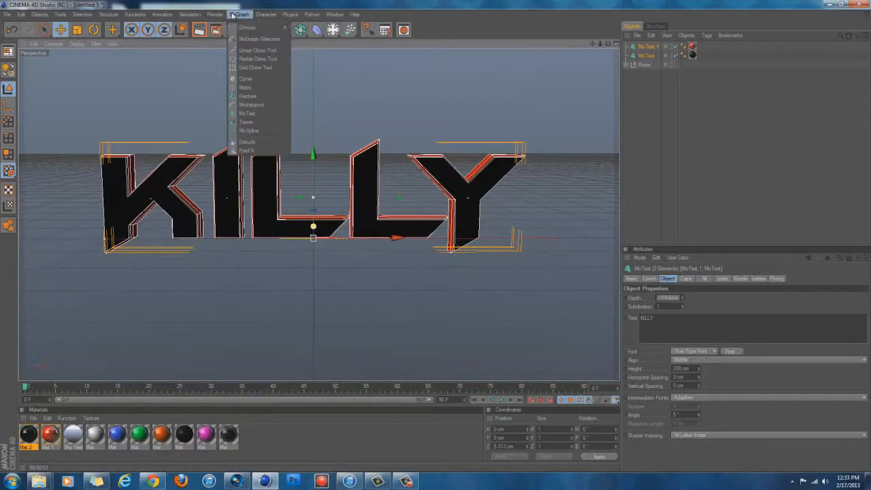
mouse_move(250, 30)
left_click(308, 85)
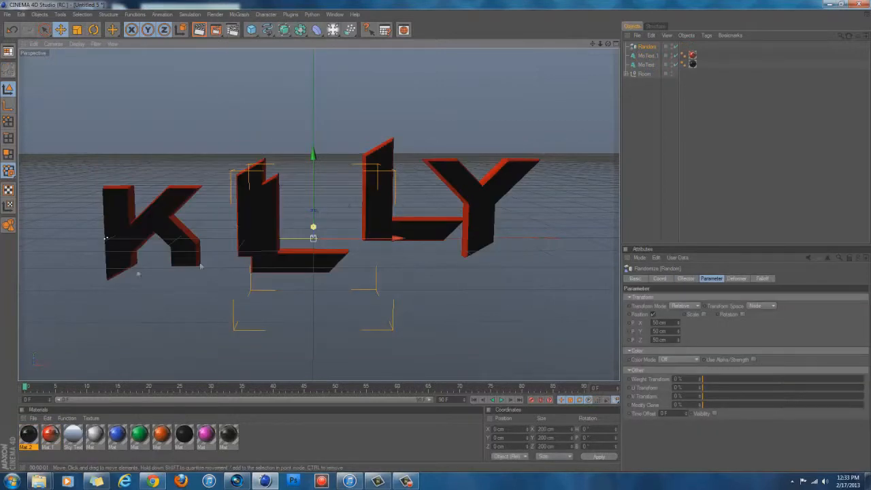
left_click_drag(343, 239, 435, 240)
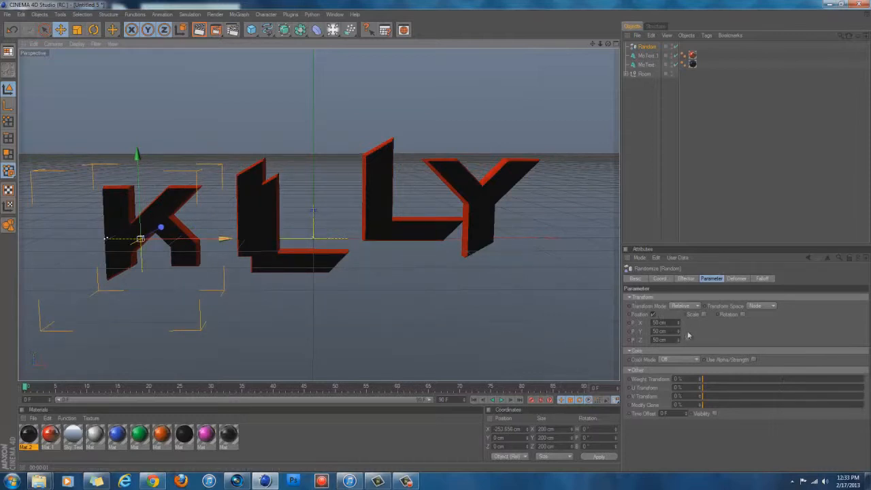
Step: Enable scale on the Random effector with Uniform Scale and a value of -1
left_click(704, 314)
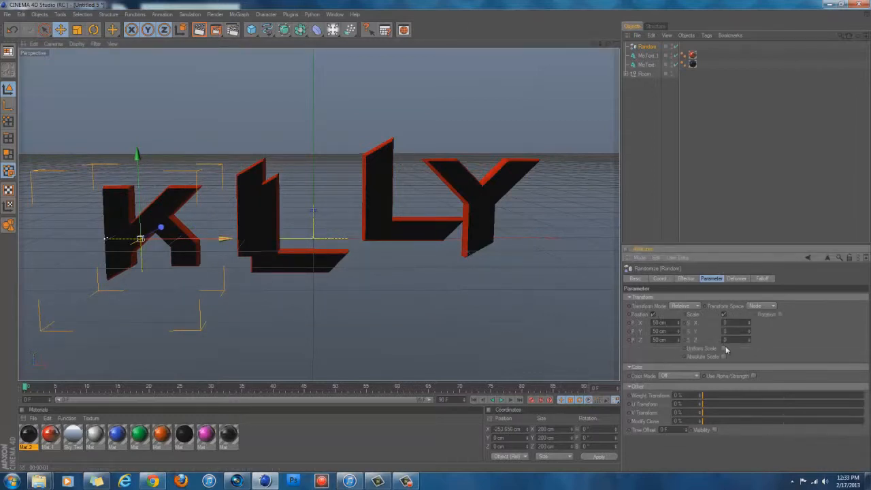
left_click(725, 349)
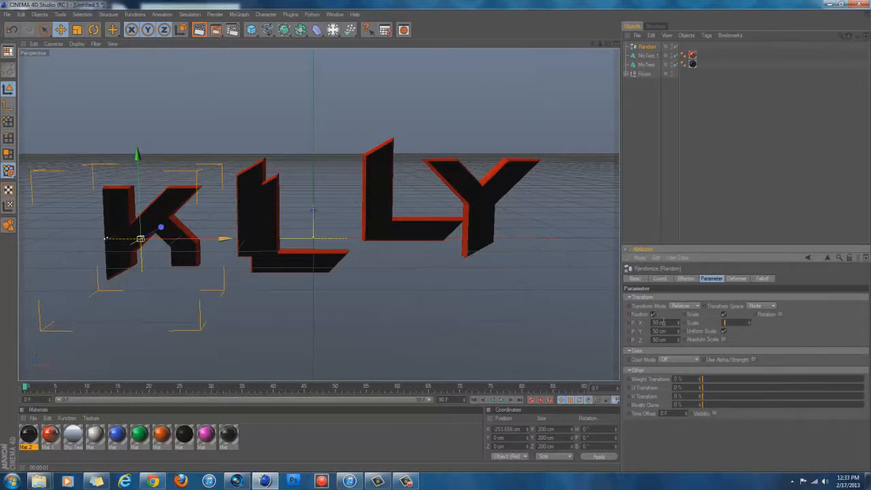
key("Return")
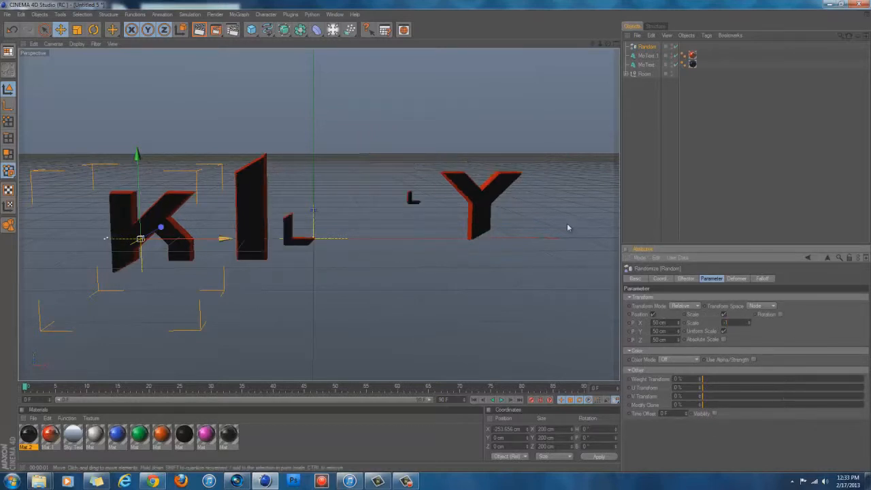
Step: Set the Random effector's falloff shape to Linear and invert it
left_click(760, 279)
left_click(655, 298)
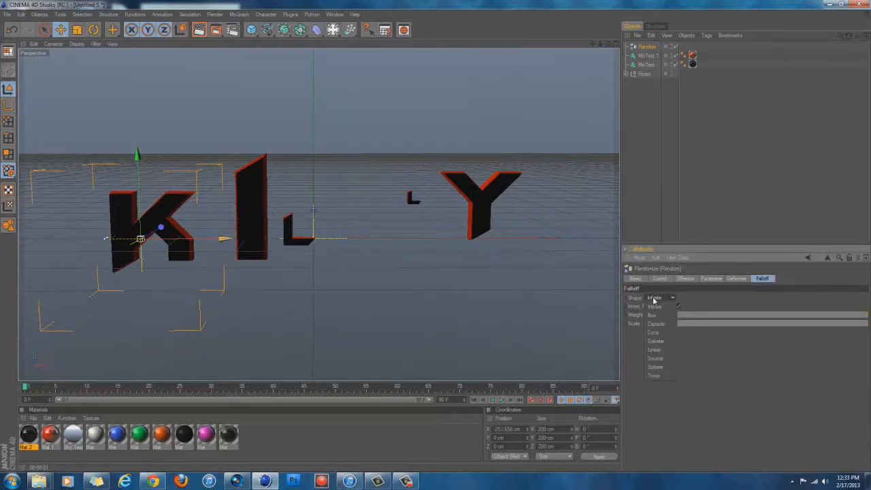
left_click(655, 351)
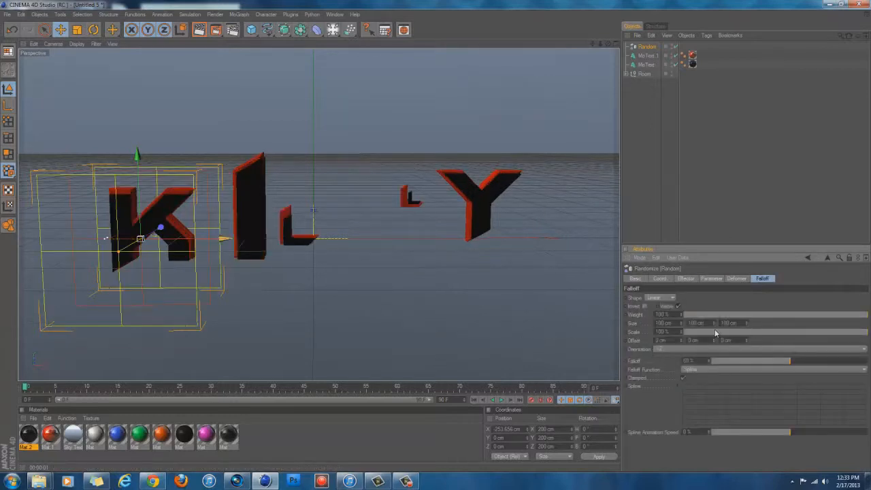
left_click(645, 307)
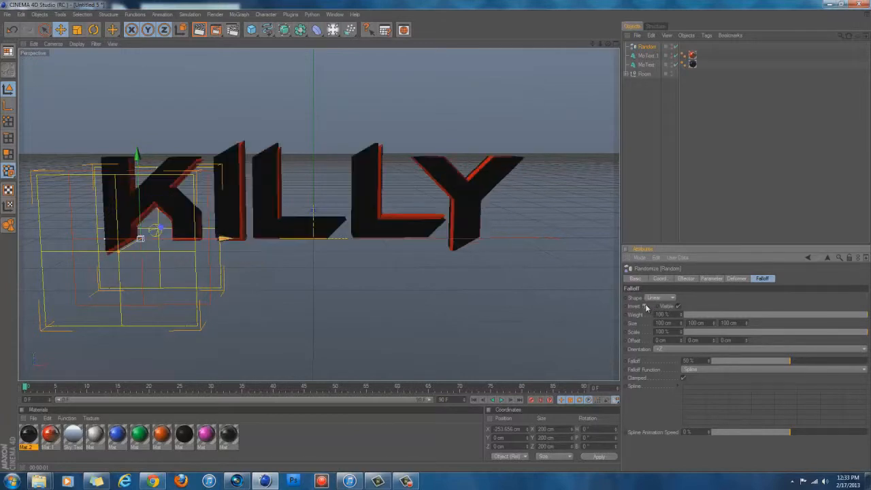
Step: Set the Random effector's heading rotation to -90°
left_click(660, 279)
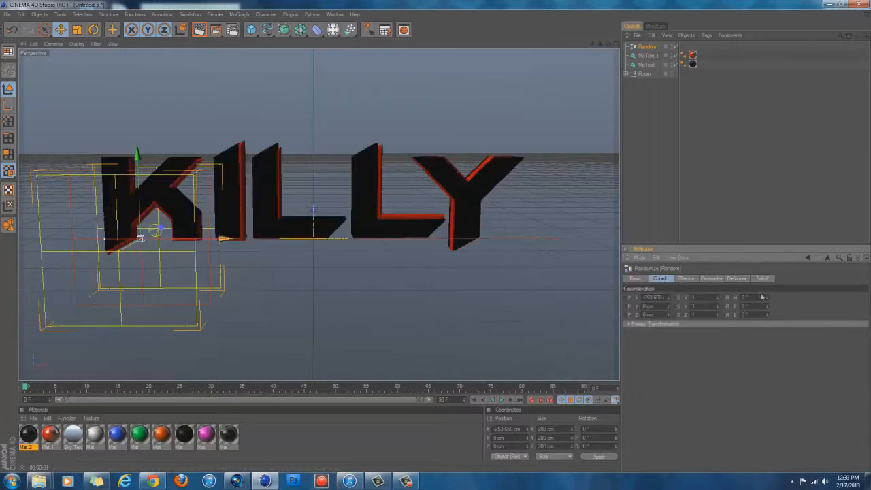
type("-90")
key("Return")
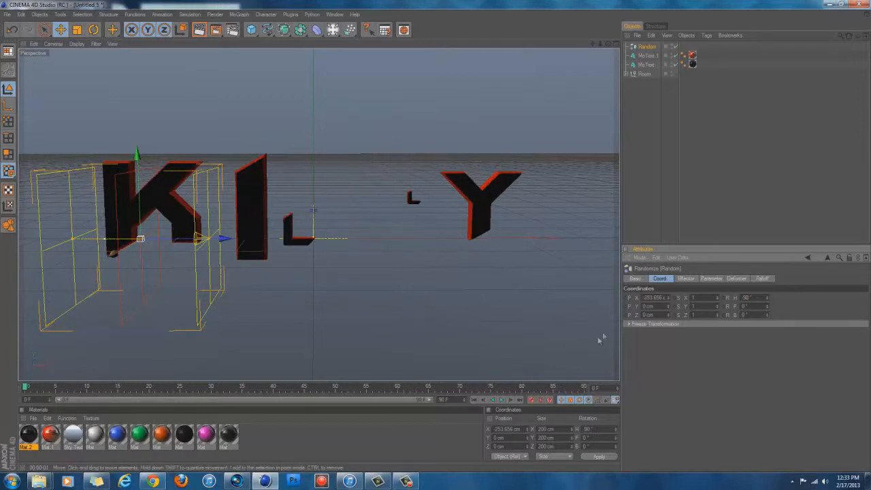
Step: Set the effector's random position to about 287 cm X and 185 cm Y, and its rotation to about 126° H, -197° P and 112° B
left_click(692, 281)
left_click(719, 282)
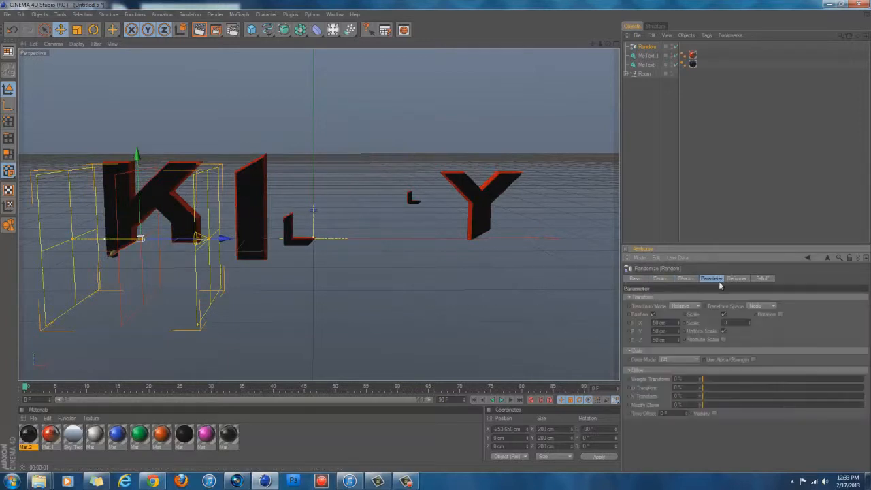
left_click_drag(679, 323, 680, 348)
left_click(781, 313)
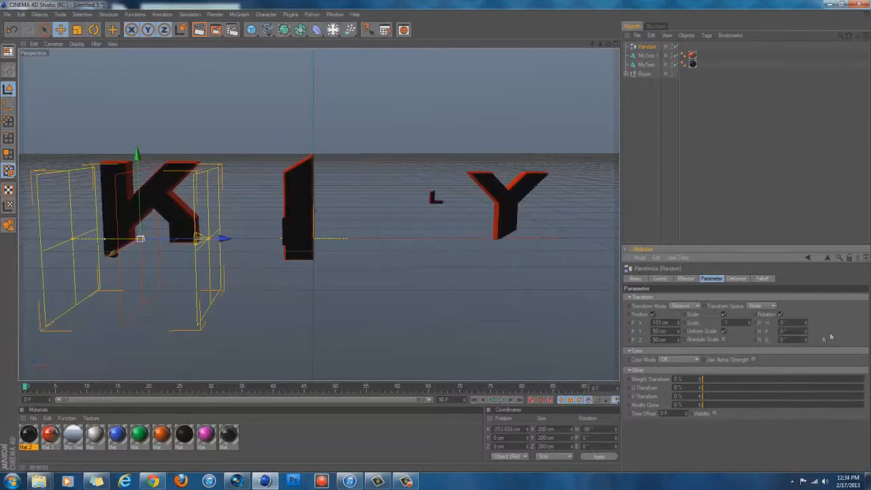
left_click_drag(806, 326, 805, 332)
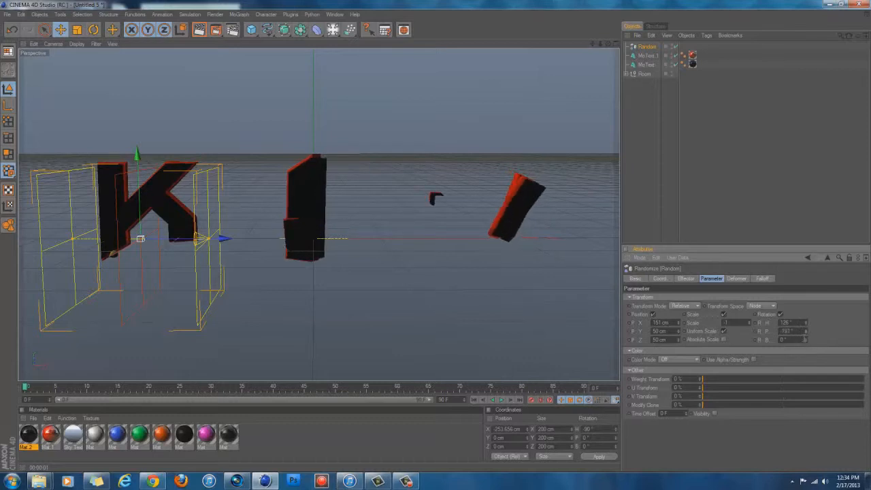
left_click_drag(807, 342, 803, 335)
mouse_move(679, 323)
left_mouse_down()
mouse_move(678, 335)
mouse_move(679, 327)
left_mouse_up()
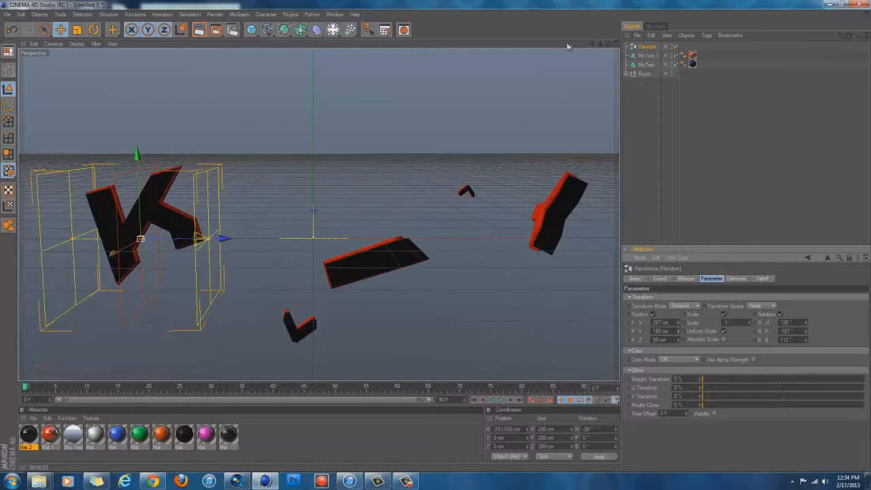
left_click_drag(608, 46, 436, 246)
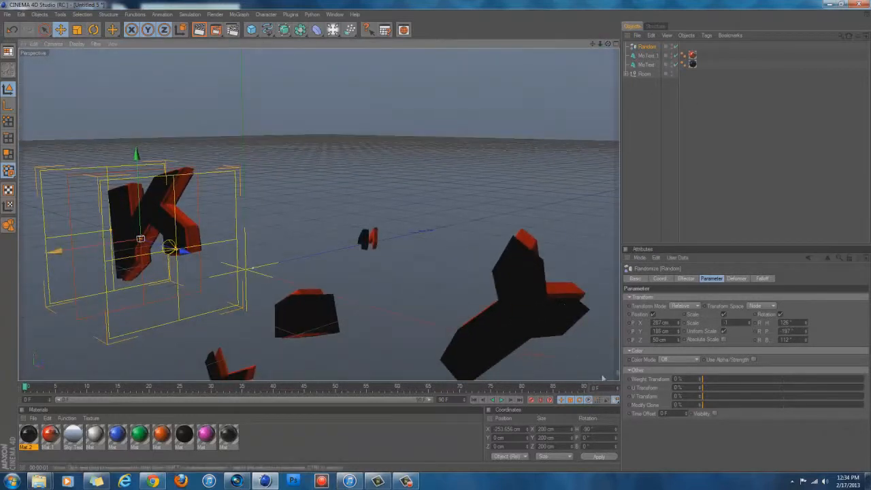
Step: Set the Random effector's random Z position to -500 cm and move the effector along X to about -723 cm
mouse_move(681, 339)
left_mouse_down()
mouse_move(666, 367)
mouse_move(680, 340)
left_mouse_up()
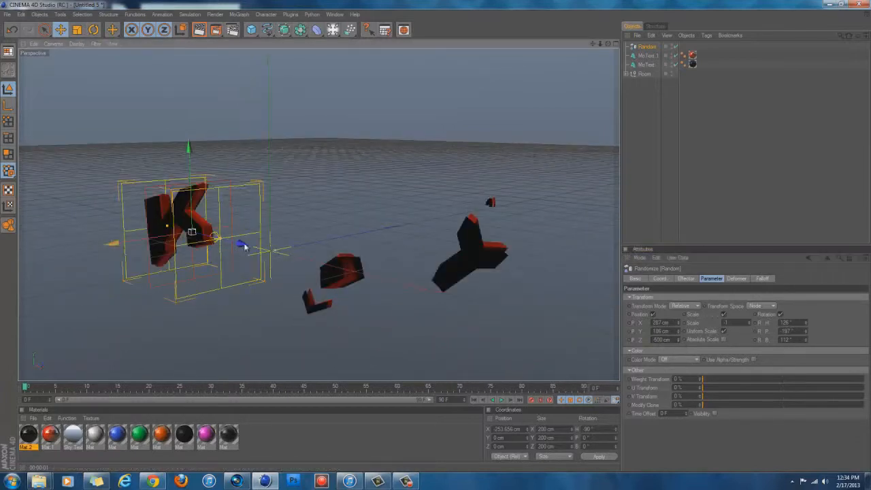
left_click_drag(245, 247, 154, 224)
left_click_drag(431, 237, 305, 276)
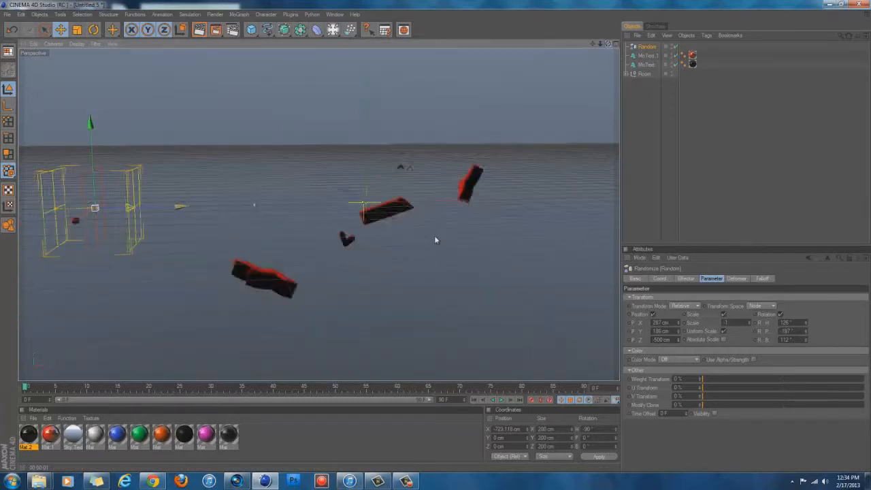
left_click_drag(436, 239, 435, 238)
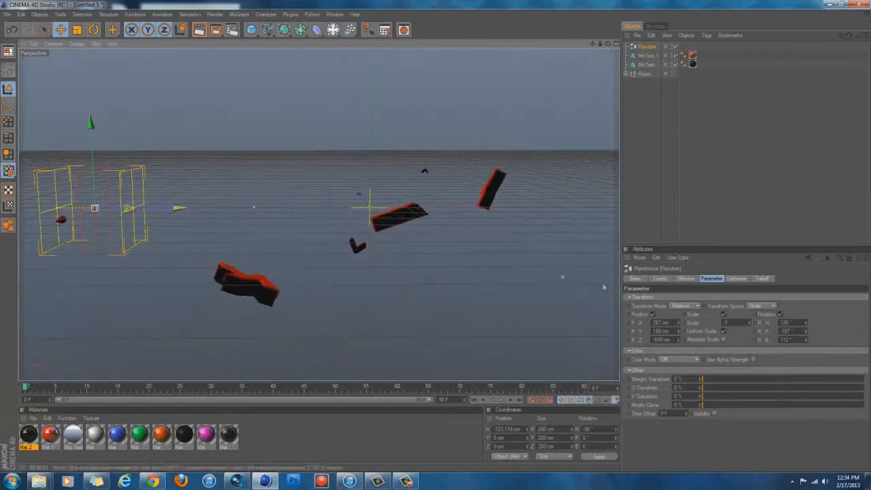
left_click_drag(679, 326, 678, 327)
left_click_drag(436, 235, 437, 237, "alt")
Step: Try the Box and Infinite falloff shapes on the Random effector with Invert toggled, and return to an inverted Linear falloff
left_click(763, 279)
left_click(673, 298)
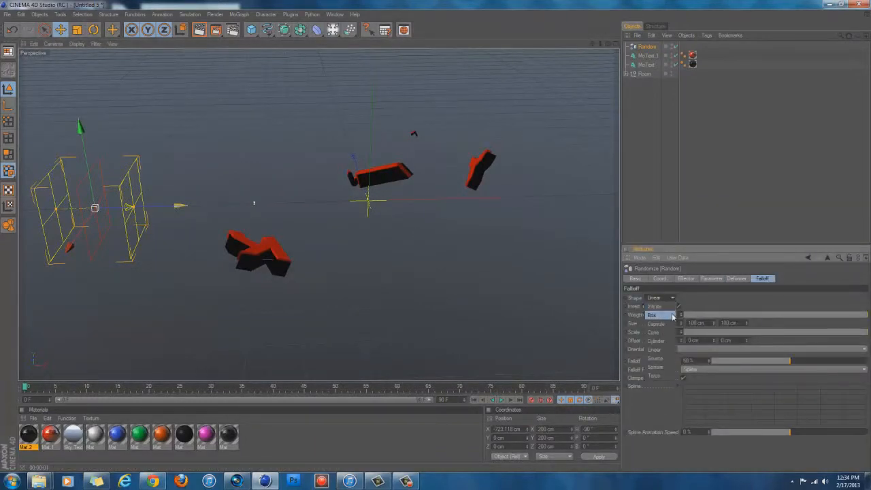
left_click(673, 316)
left_click(664, 298)
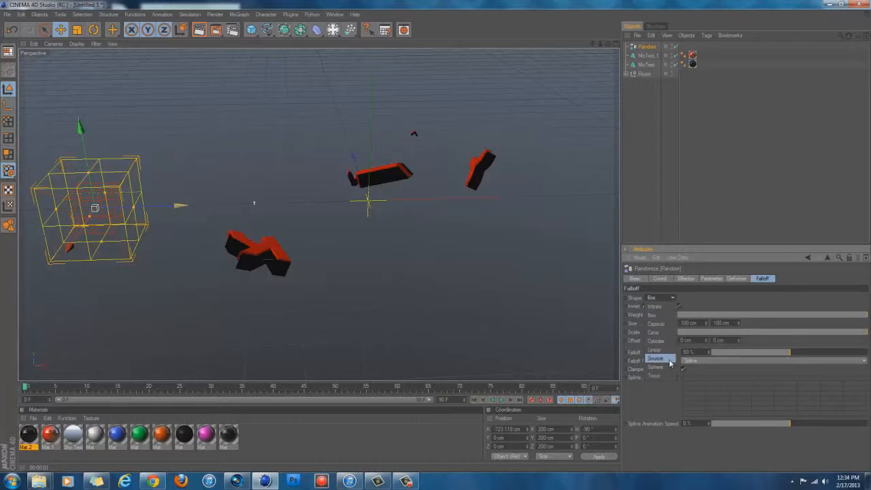
left_click(666, 307)
left_click_drag(177, 207, 256, 204)
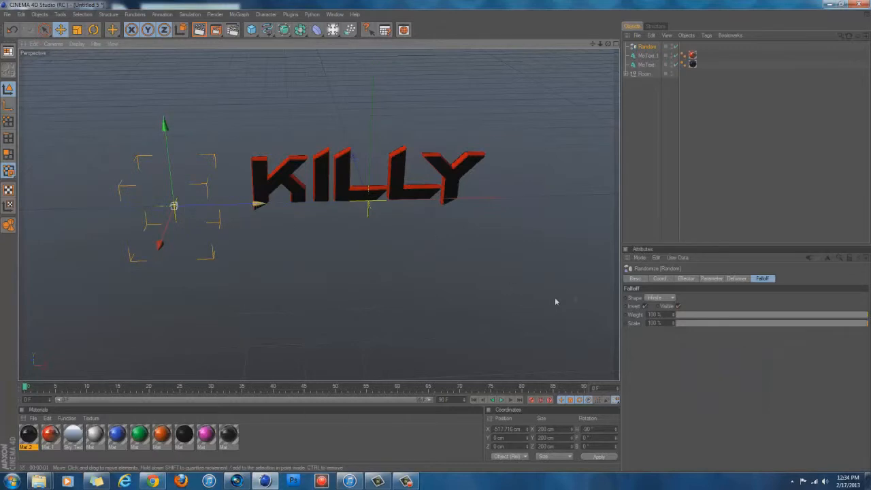
left_click(645, 307)
left_click_drag(263, 204, 275, 246)
left_click(646, 306)
left_click(659, 297)
left_click(676, 357)
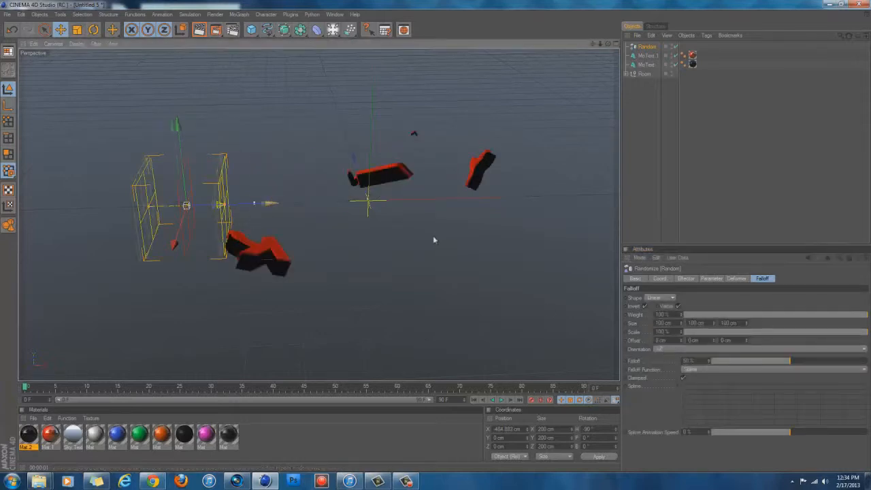
Step: Place the Random effector just before the first letter, at about -477 cm on X
left_click_drag(436, 239, 287, 202)
left_click_drag(608, 44, 436, 237)
left_click_drag(211, 207, 430, 240)
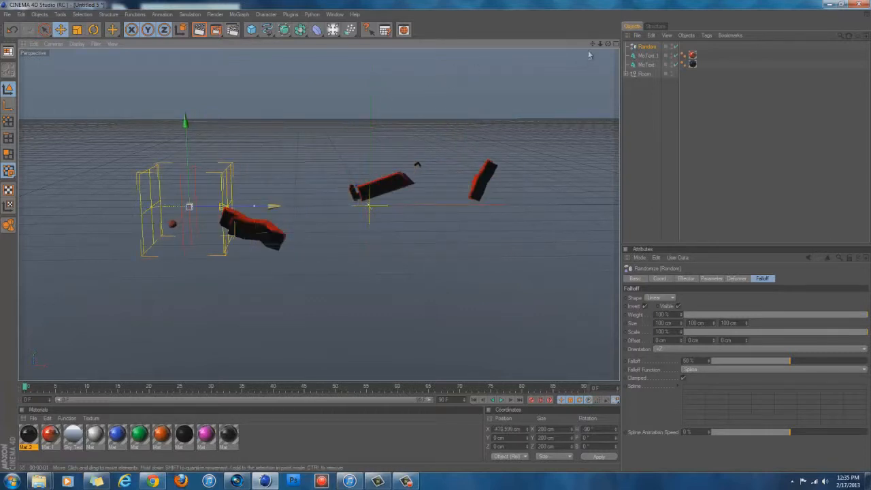
left_click_drag(594, 44, 438, 240)
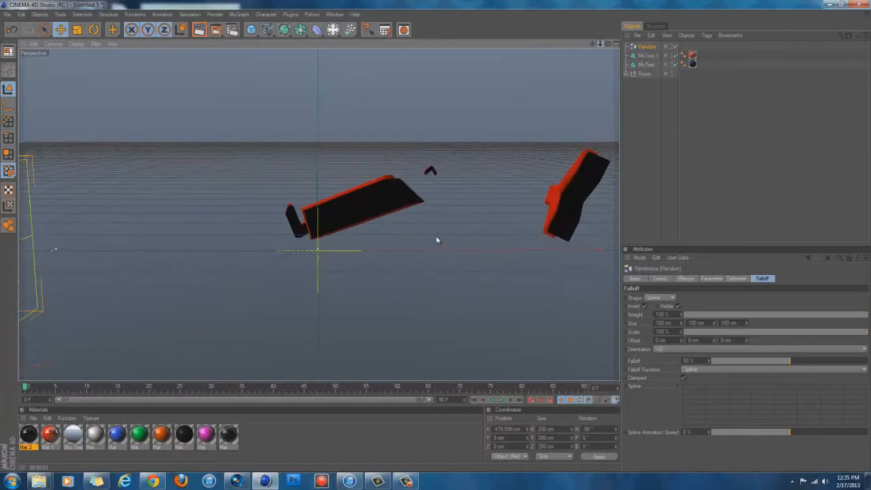
left_click_drag(593, 46, 437, 242)
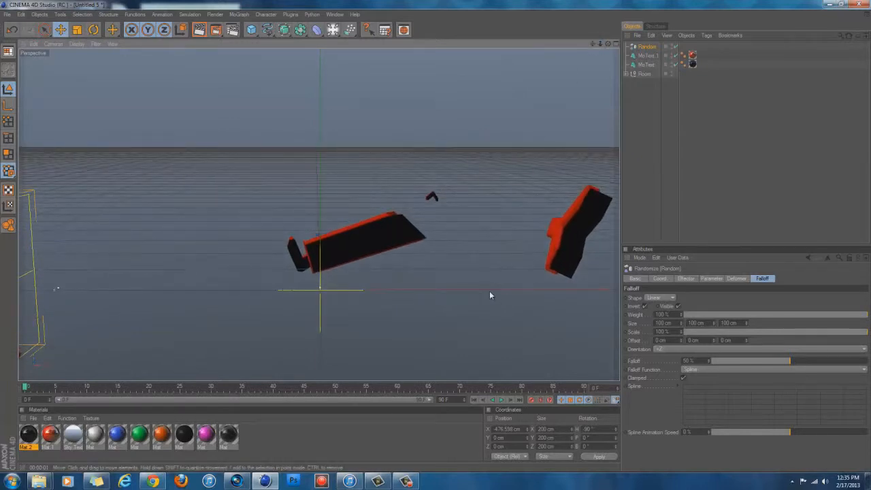
Step: Turn on automatic keyframing and, at frame 90, move the Random effector across the text to about 365 cm on X
left_click(540, 401)
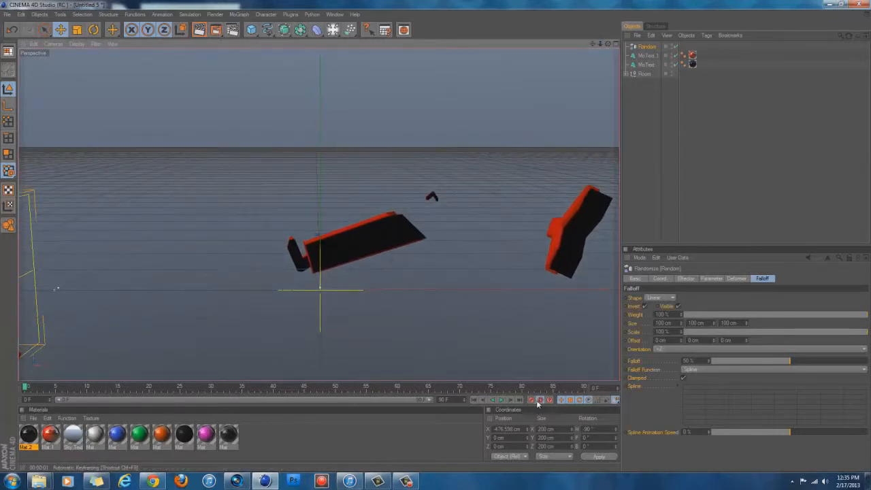
left_click(25, 388)
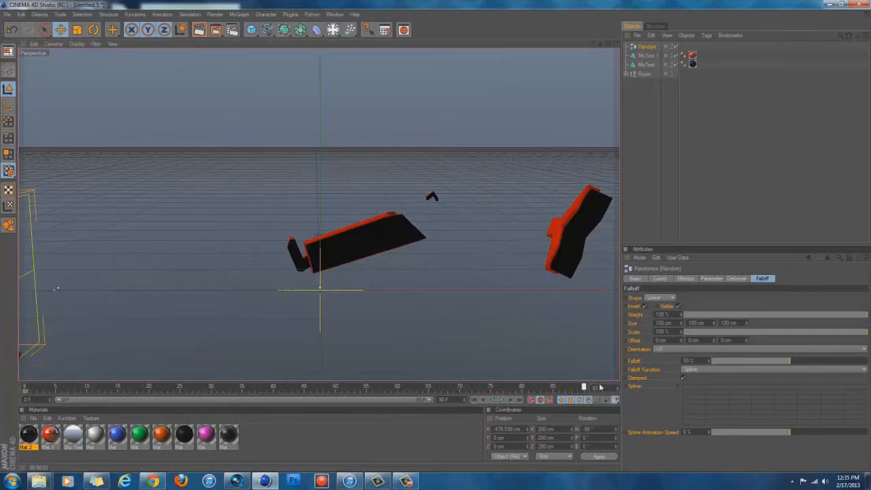
left_click_drag(111, 249, 440, 239)
Step: Play the letter animation from the start and inspect the assembled text from the front
left_click(484, 401)
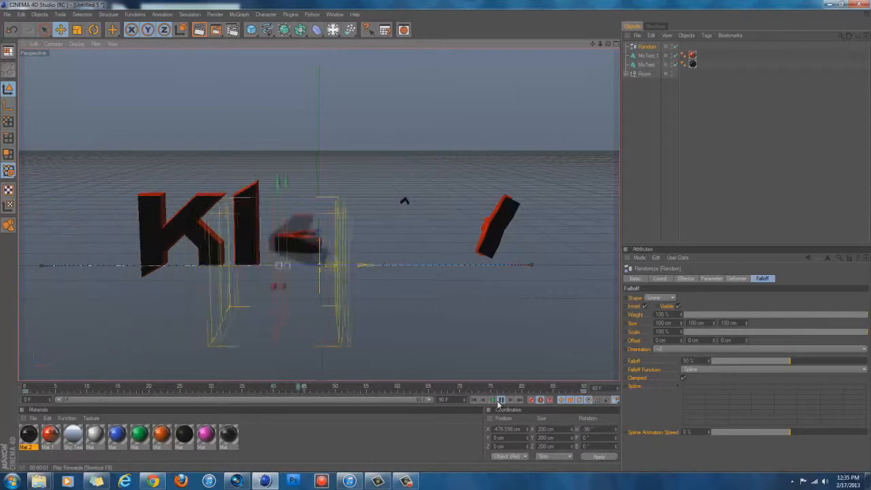
left_click(501, 404)
scroll(372, 196, "down", 1)
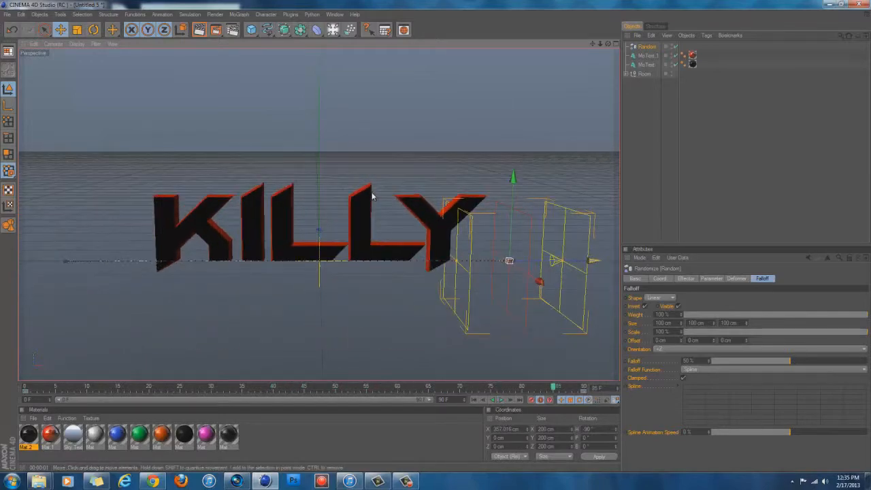
scroll(373, 196, "up", 4)
scroll(372, 196, "up", 2)
scroll(389, 188, "down", 2)
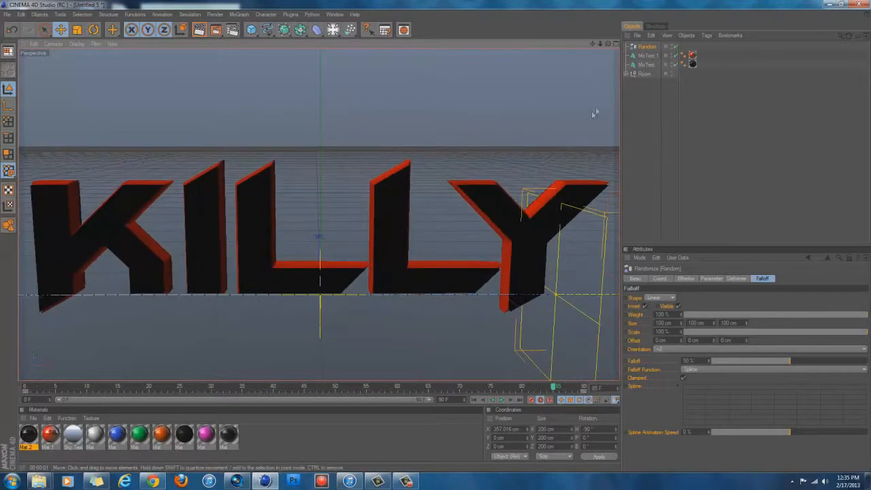
left_click_drag(608, 43, 435, 240)
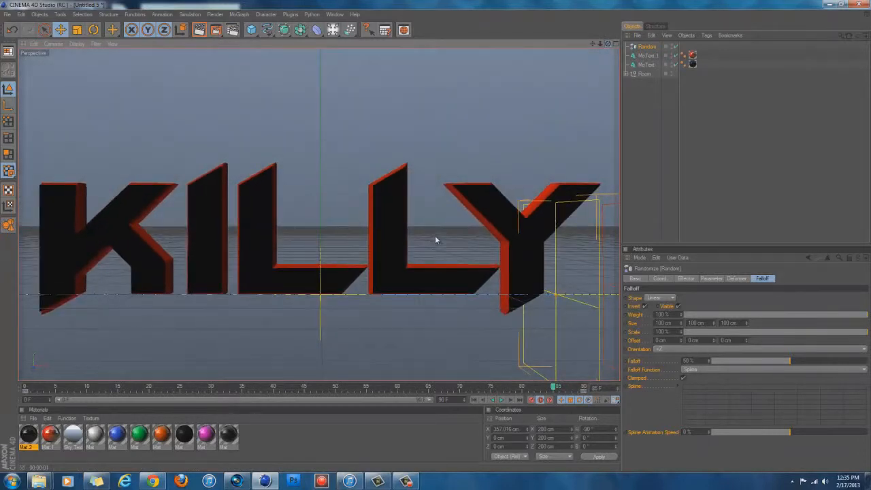
left_click(479, 404)
Step: Set the Random effector's random position to about 1307 cm X and 626 cm Y, and play the animation
left_click(368, 263)
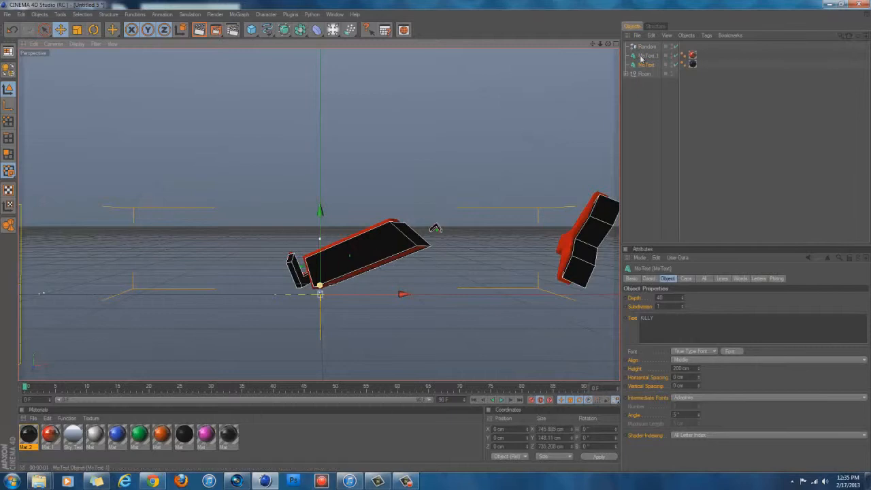
left_click(647, 47)
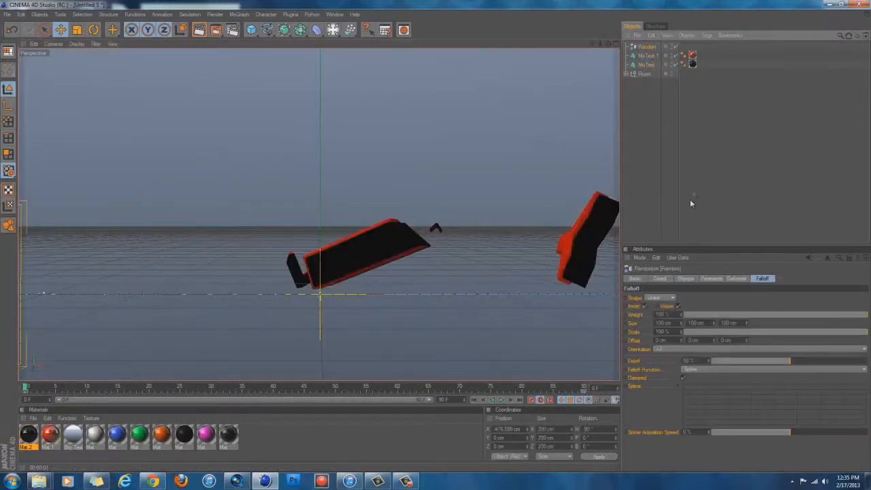
left_click(687, 279)
left_click(735, 279)
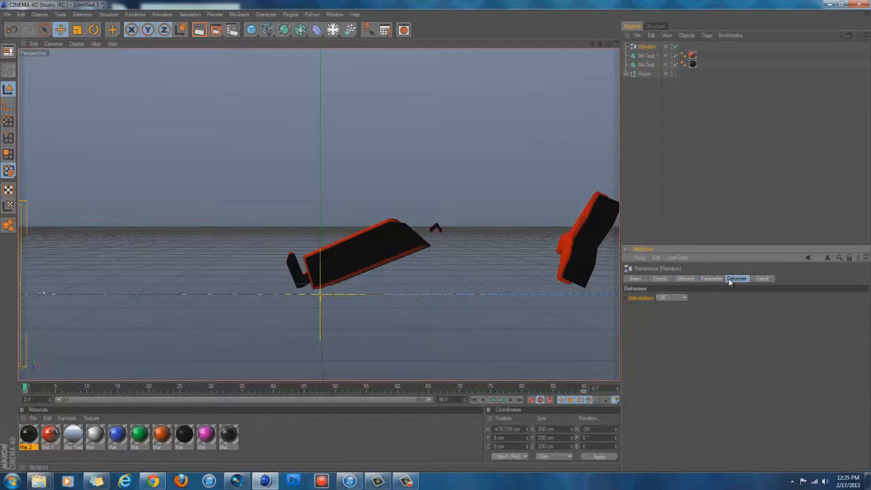
left_click(712, 280)
left_click_drag(680, 328, 679, 332)
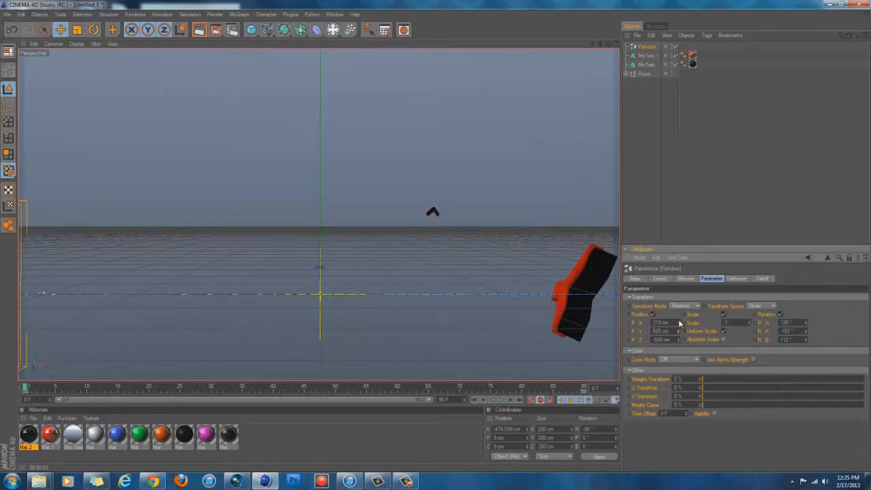
left_click_drag(680, 325, 679, 311)
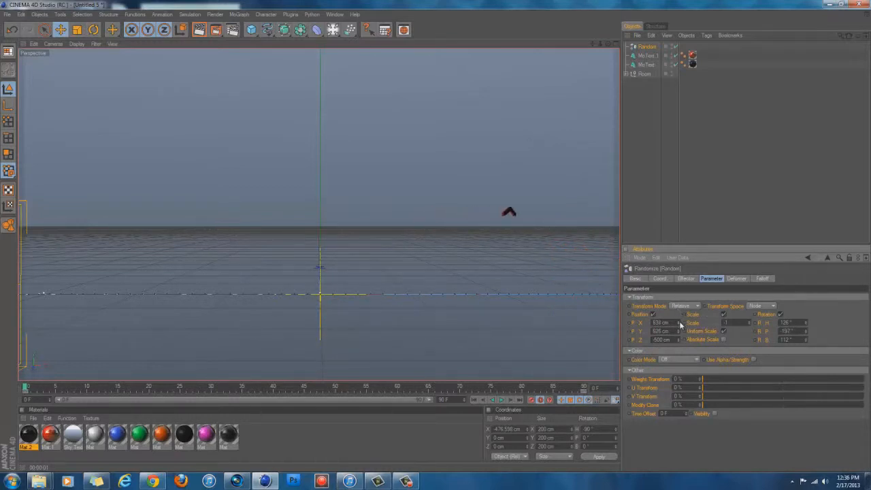
mouse_move(682, 321)
left_mouse_down()
mouse_move(673, 304)
mouse_move(681, 321)
left_mouse_up()
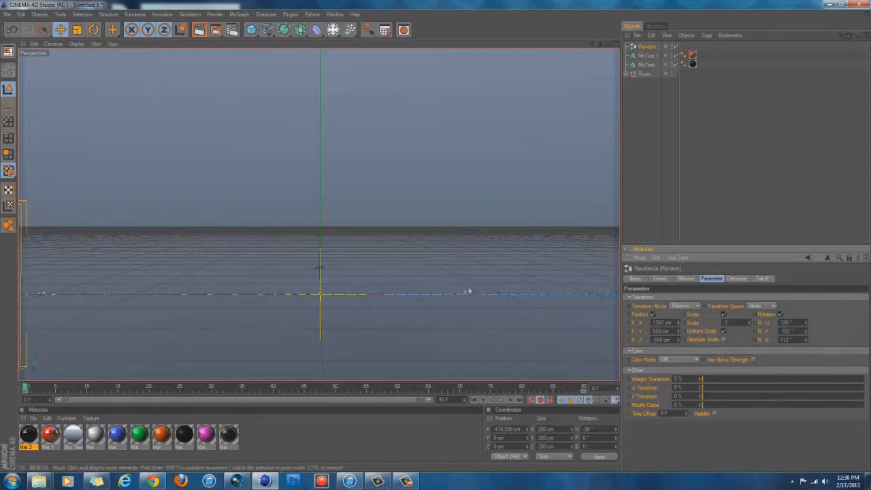
left_click(502, 400)
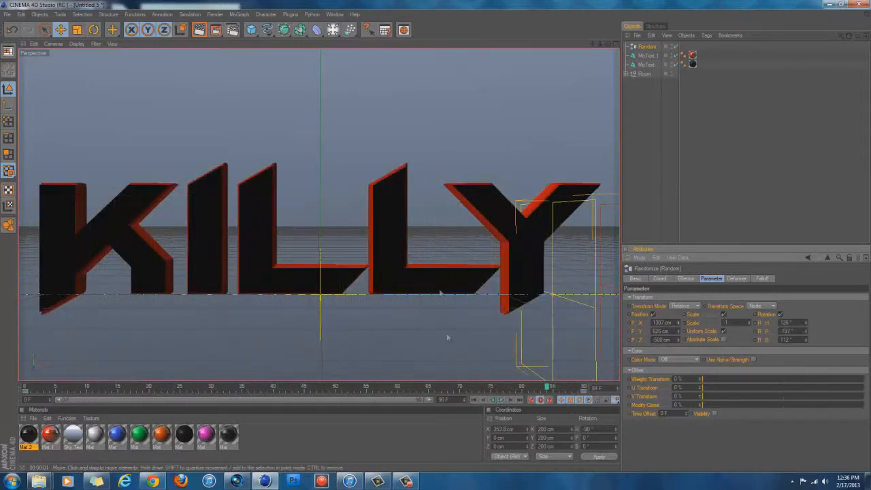
Step: Extend the timeline to 180 frames and move the effector's end keyframe from frame 90 to frame 180
left_click_drag(461, 400, 343, 391)
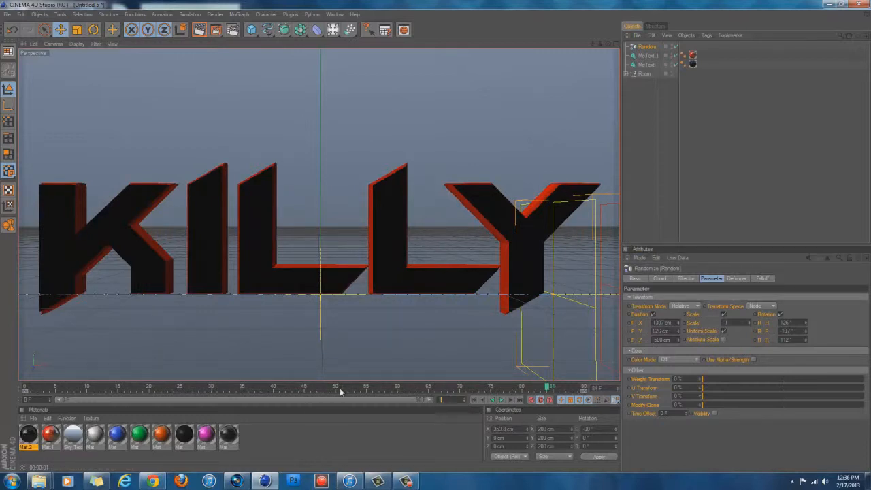
type("180")
key("Return")
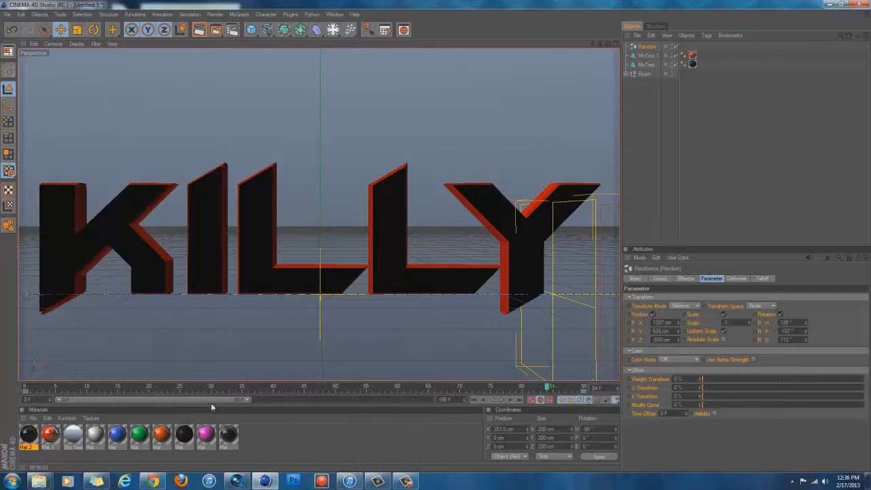
left_click_drag(214, 401, 395, 401)
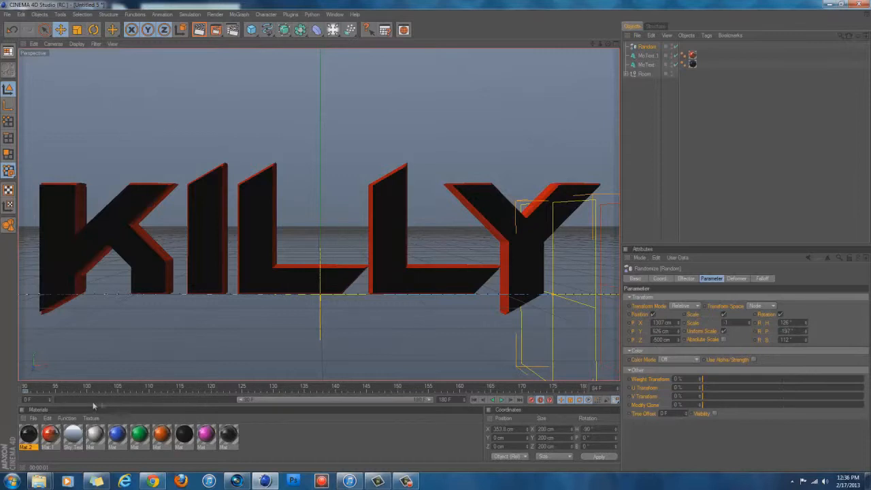
left_click_drag(27, 393, 601, 388)
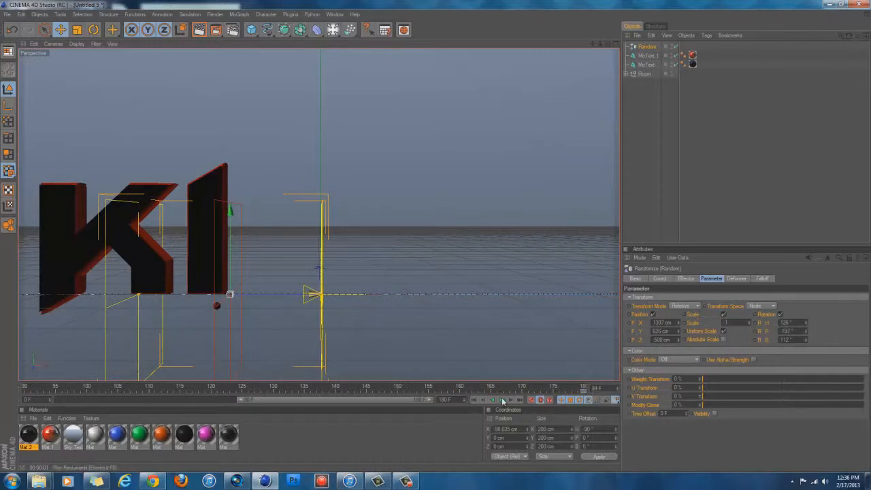
Step: Play the lengthened animation and render a preview of the view at the final frame
left_click(477, 401)
left_click(502, 402)
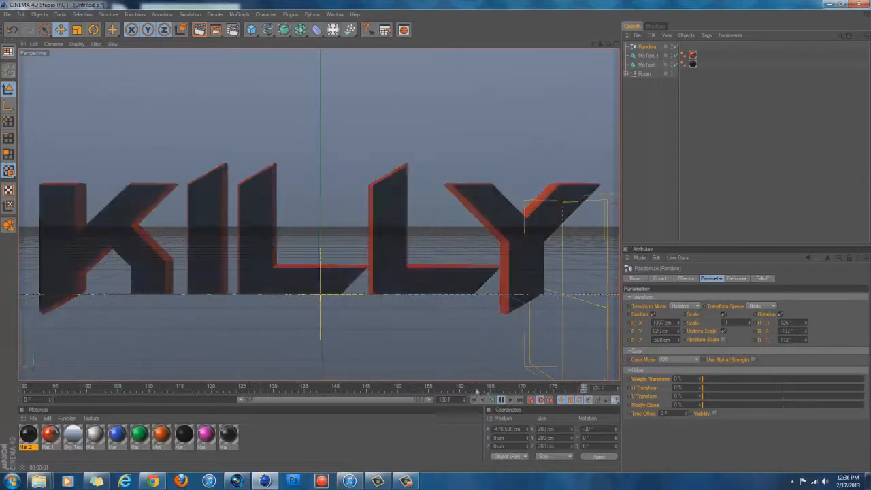
left_click(502, 401)
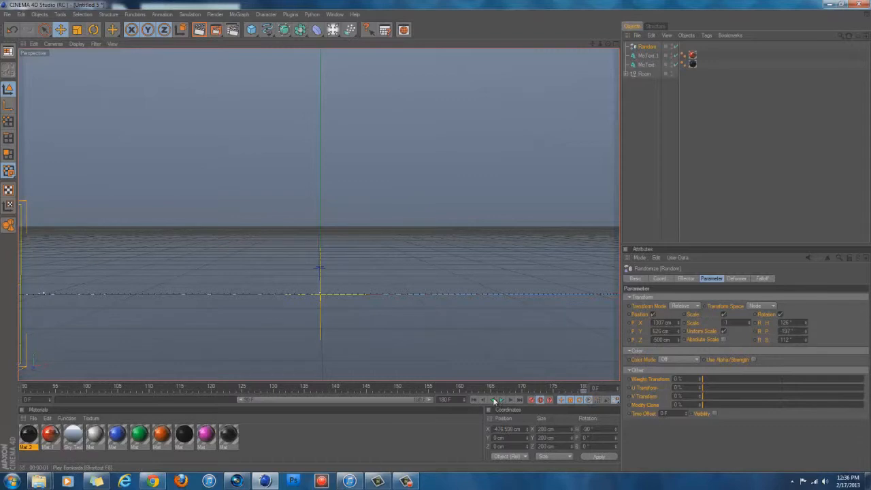
left_click(518, 401)
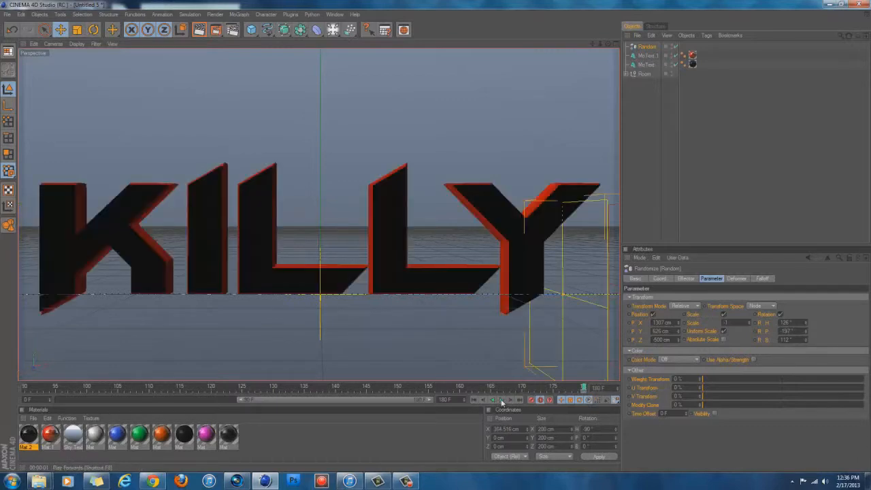
left_click(199, 31)
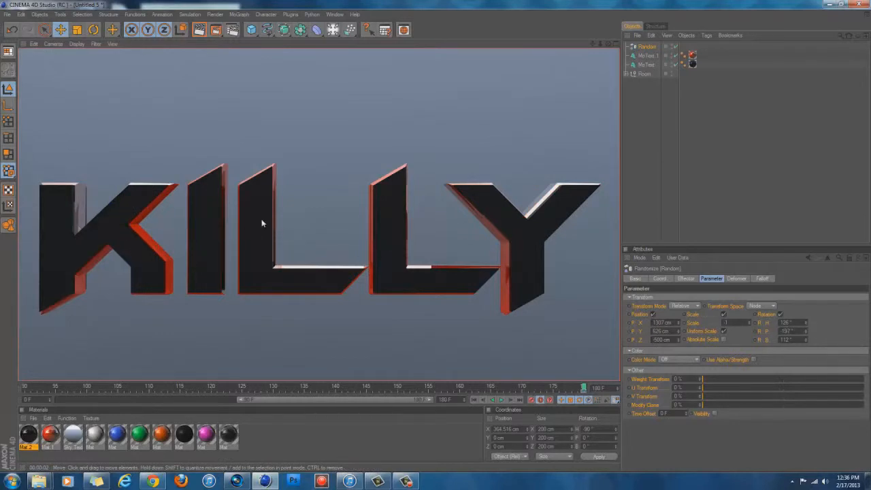
Step: Darken the Sky Texture material by setting its luminance color to a neutral gray of RGB 117, 117, 117
left_click(627, 73)
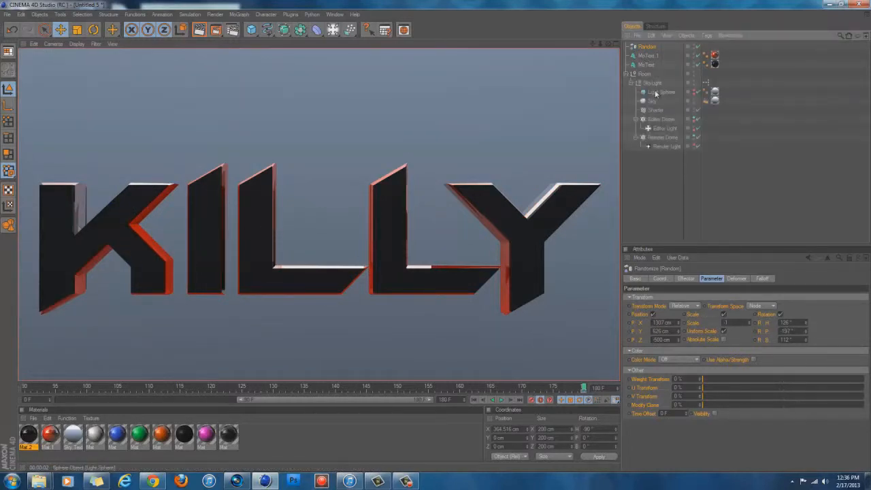
double_click(72, 436)
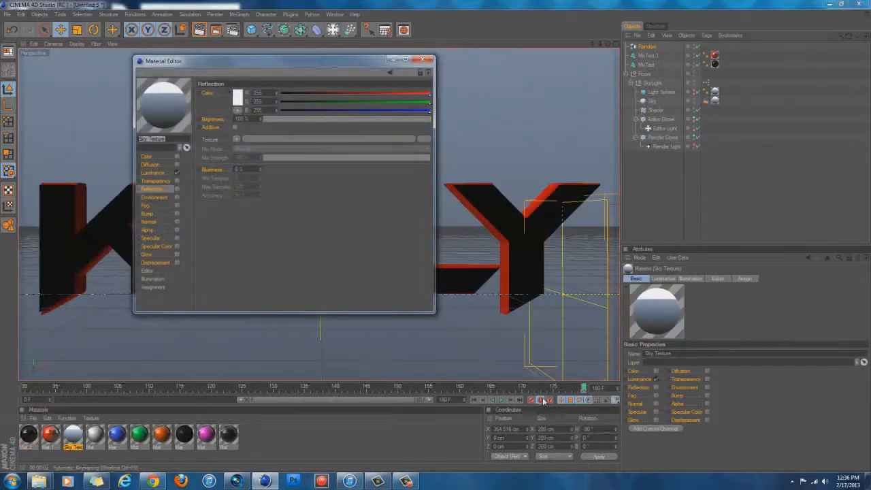
left_click(148, 157)
left_click(176, 173)
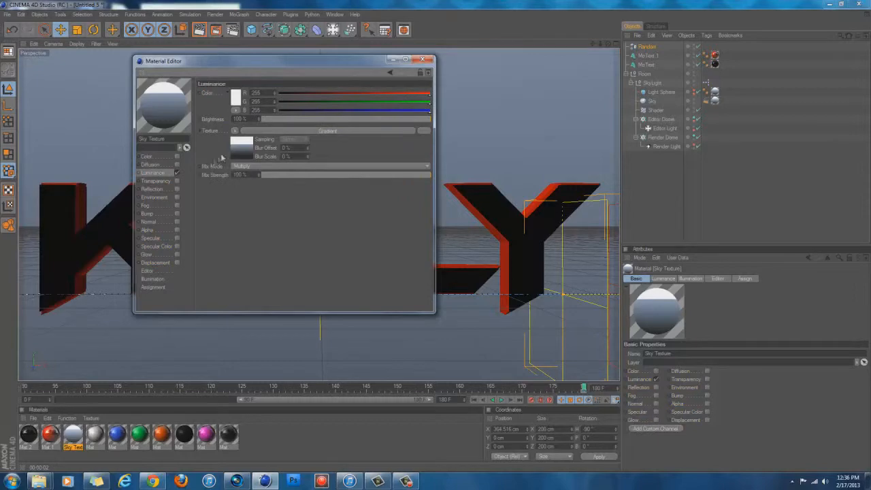
left_click(237, 97)
left_click_drag(168, 83, 167, 86)
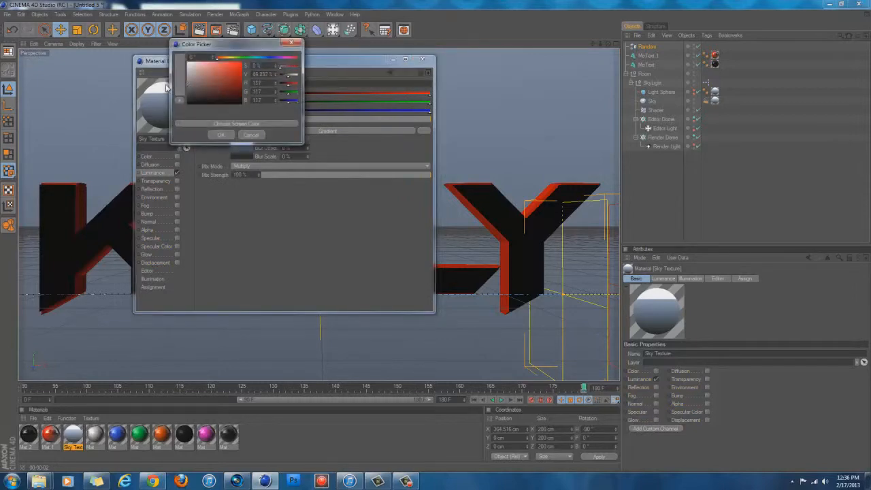
left_click(221, 137)
left_click(422, 60)
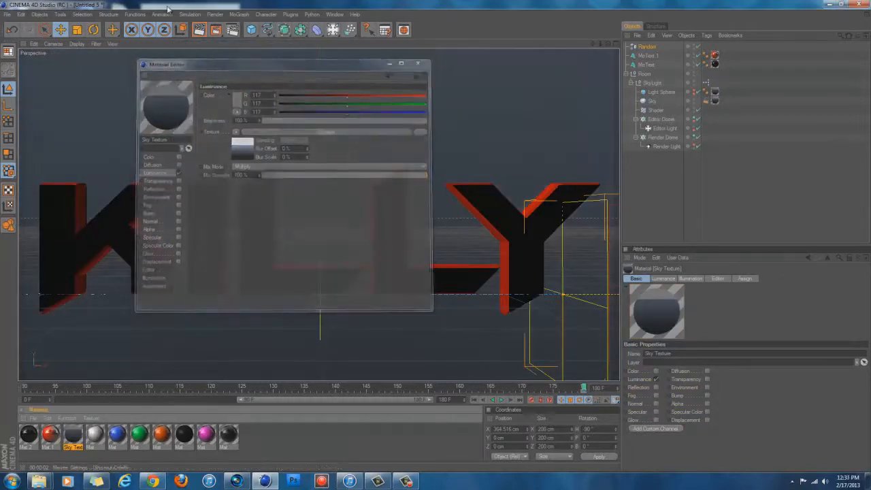
Step: Start a Picture Viewer render, abort it, and render a preview of the darker scene in the perspective view
key("shift+r")
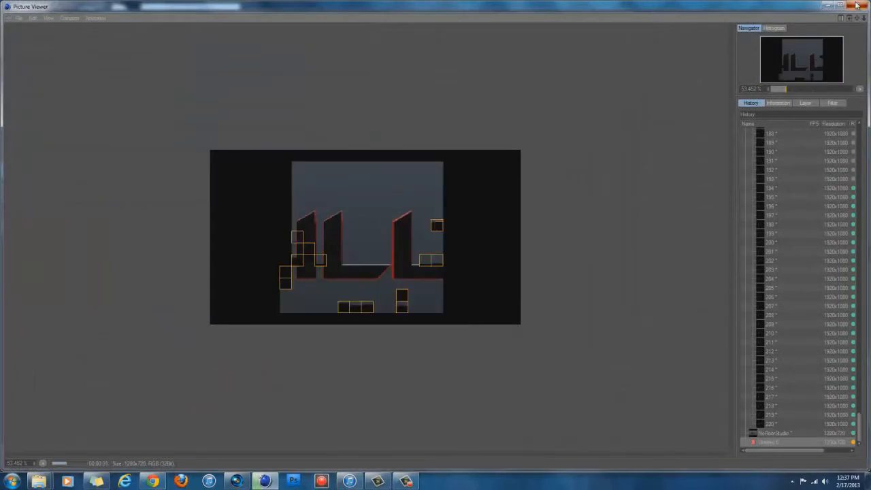
left_click(852, 5)
left_click(438, 271)
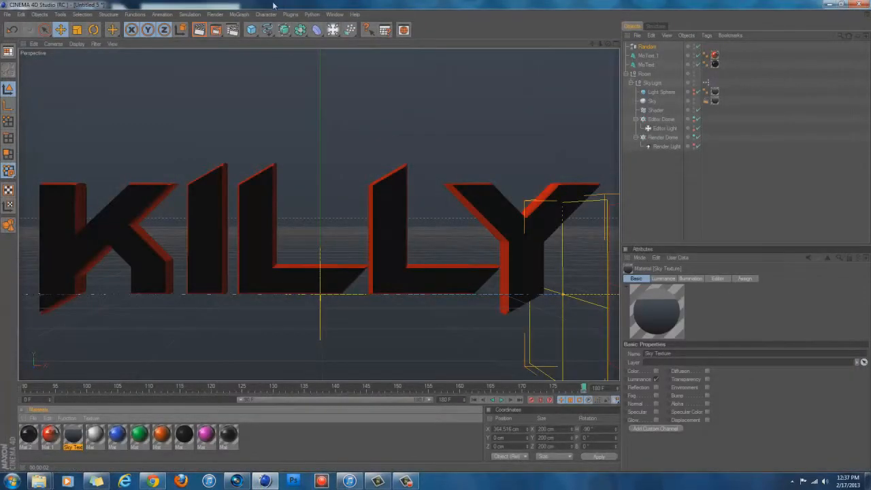
left_click(217, 232)
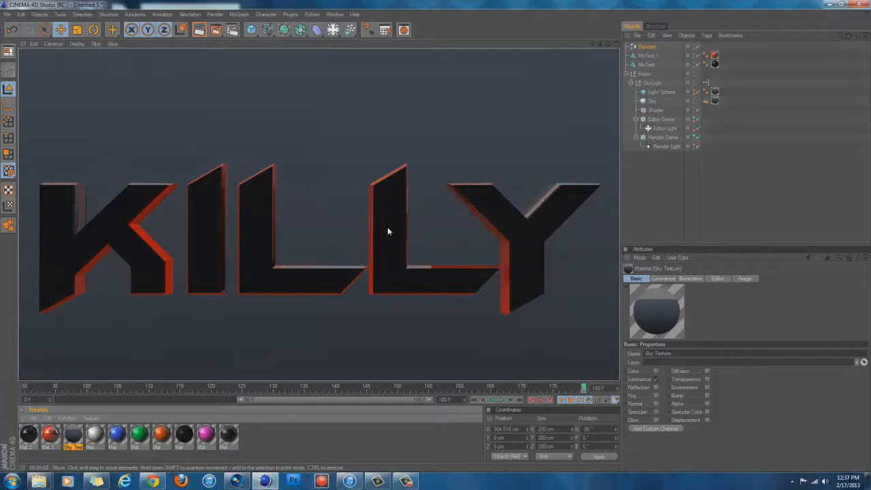
left_click(436, 236)
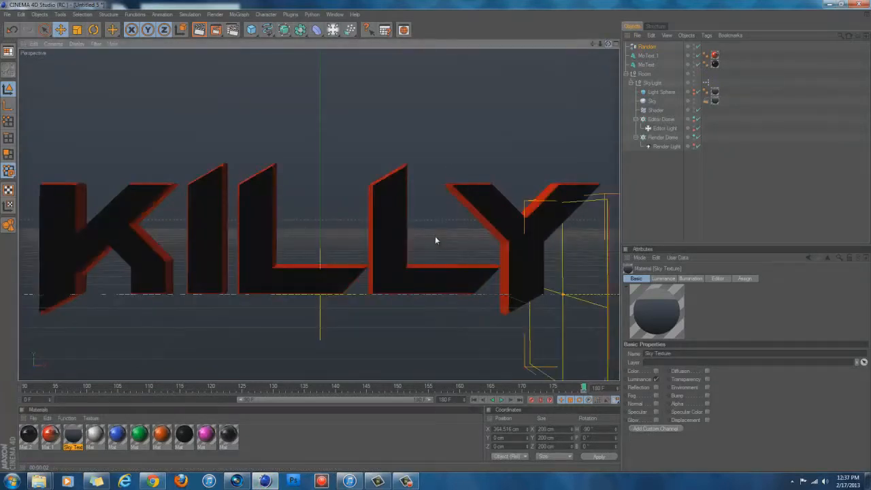
Step: Replace the project's render settings with the Render Setting New preset and remove the New Animation Preset
left_click(230, 30)
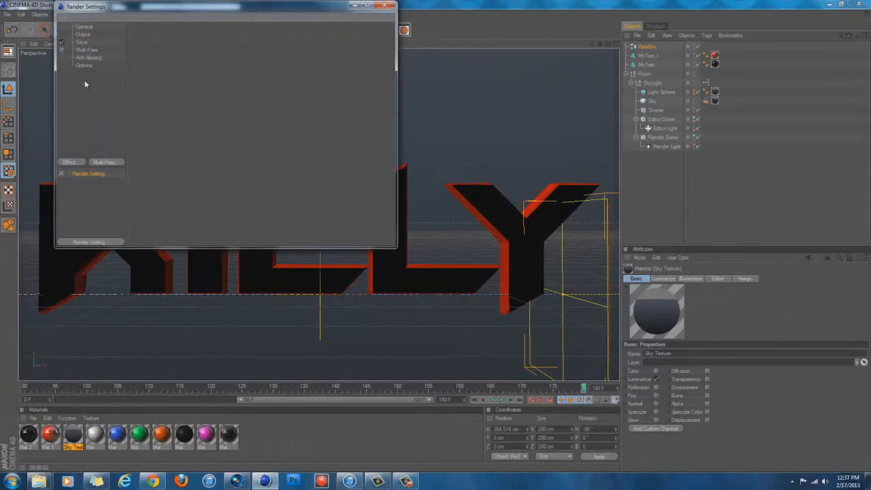
left_click(82, 35)
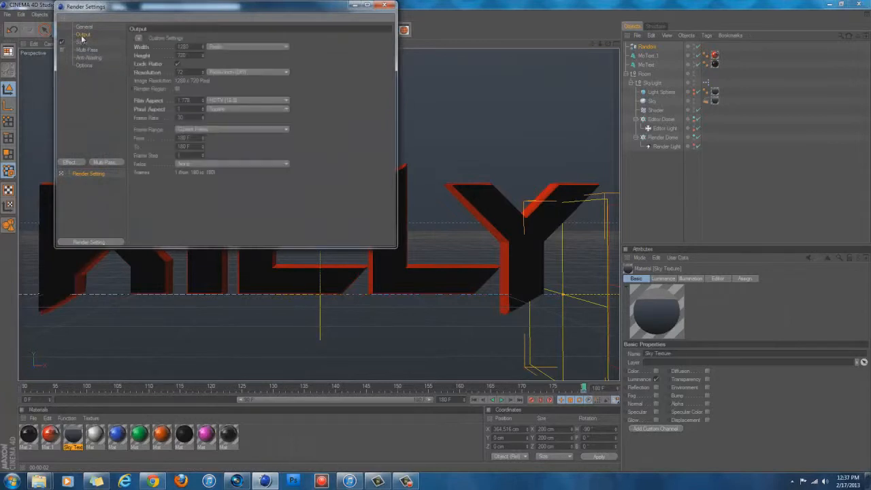
right_click(72, 202)
mouse_move(106, 300)
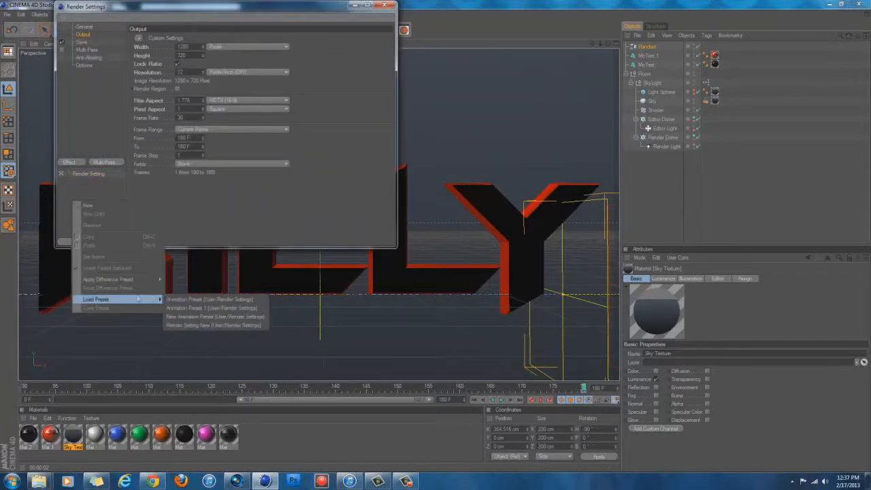
left_click(199, 318)
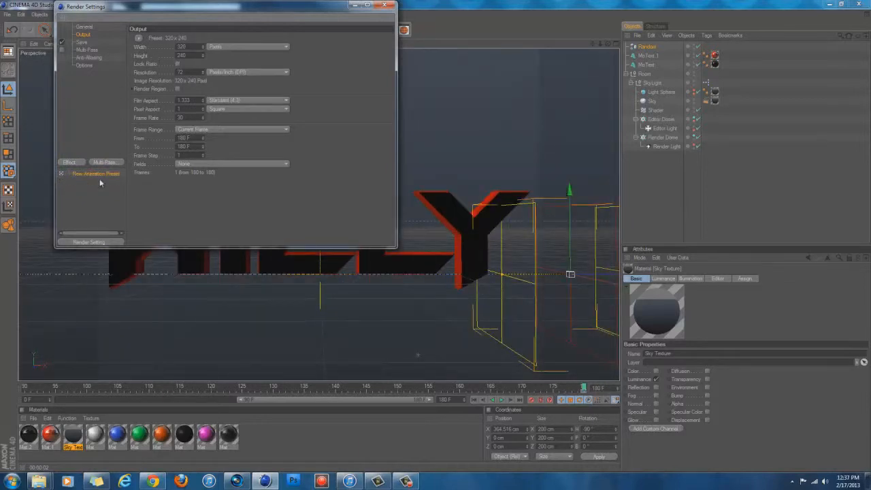
right_click(100, 181)
mouse_move(135, 280)
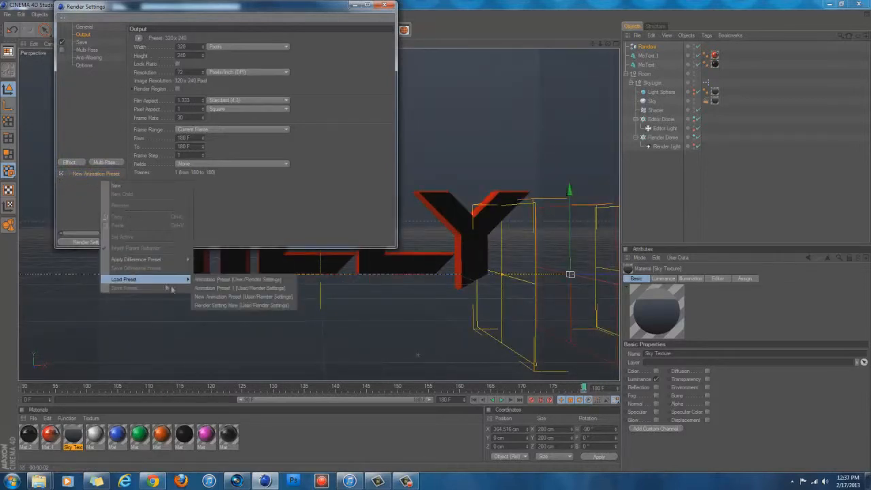
left_click(204, 305)
left_click(97, 174)
key("Delete")
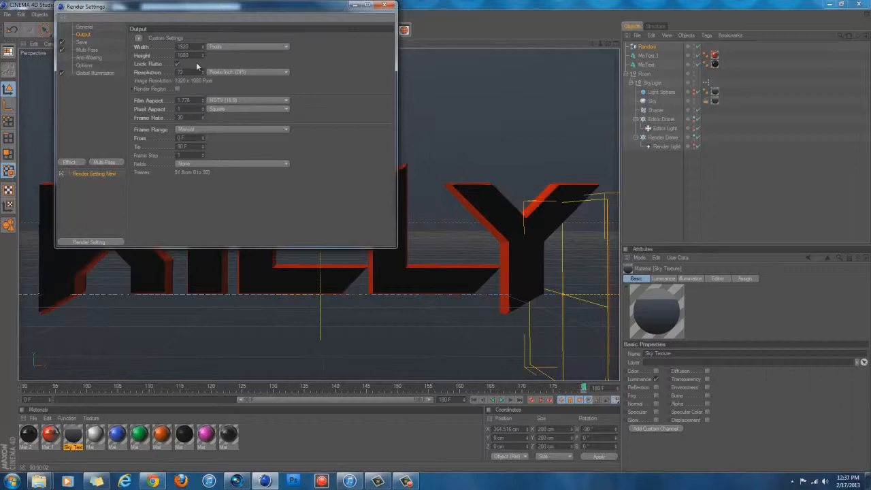
Step: Set the render output's resolution to 100 pixels per inch
double_click(183, 46)
double_click(180, 72)
type("110")
key("Return")
Step: Set the regular image's output file to Intro- name (1) in the C4D Animation folder
left_click(82, 42)
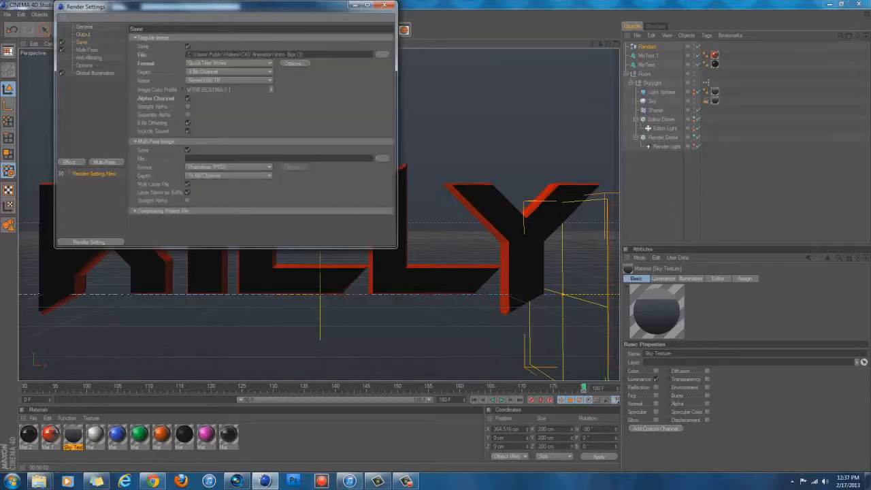
left_click(383, 55)
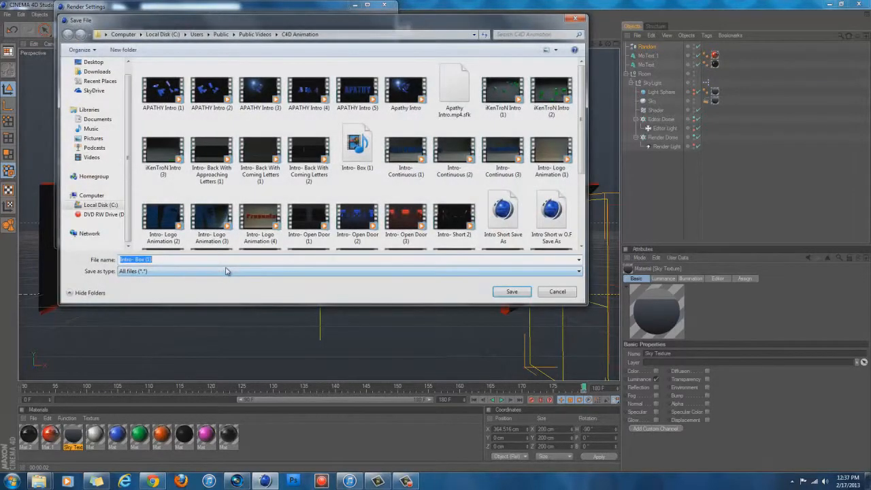
type("Intro")
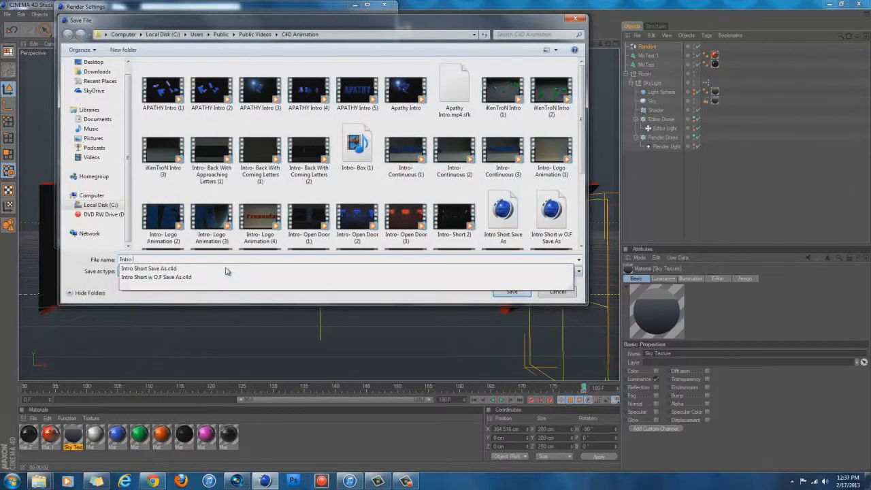
type(" (")
key("BackSpace")
key("BackSpace")
type("-")
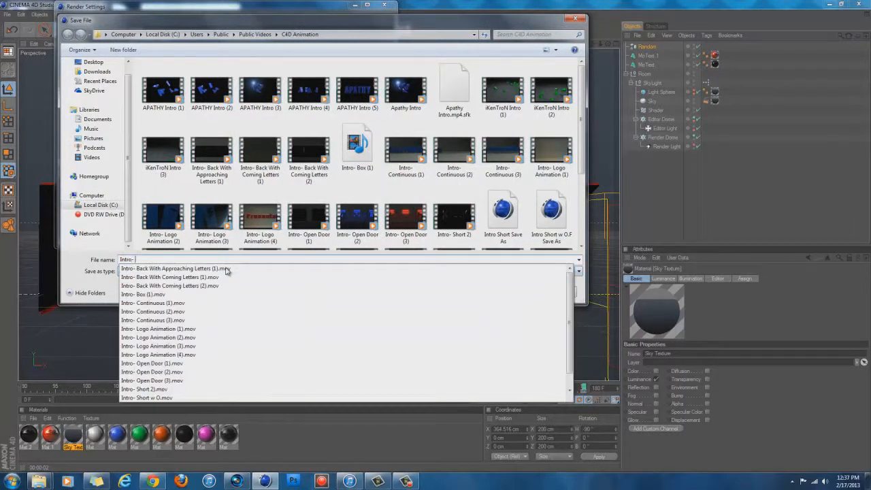
type(" name (1")
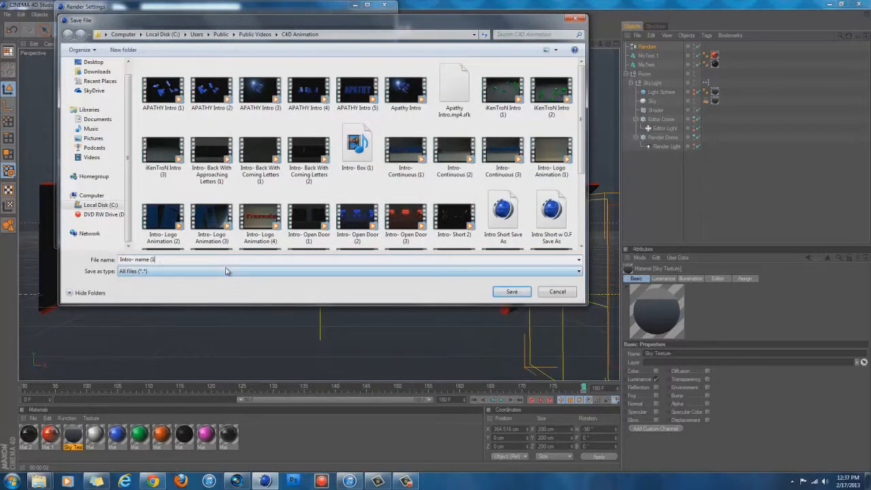
key("Return")
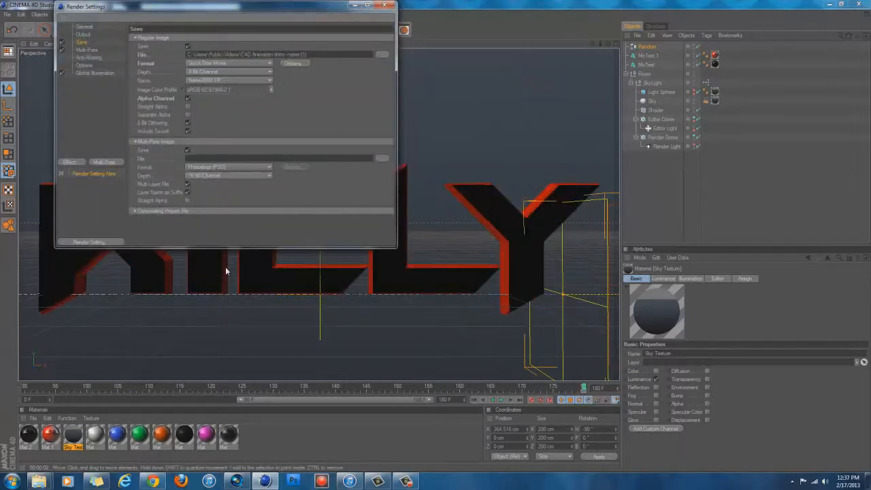
Step: Set the render output's manual frame range to run from frame 0 to frame 110
left_click(82, 35)
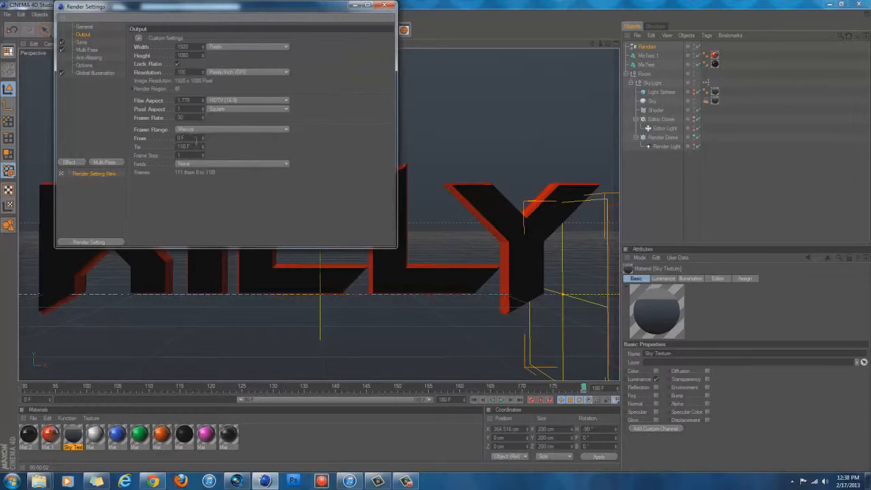
type("11")
key("Return")
type("111")
key("Return")
key("Tab")
type("180")
key("Return")
left_click(79, 43)
left_click(83, 35)
left_click_drag(198, 139, 98, 131)
type("0")
key("Return")
left_click_drag(199, 147, 89, 145)
left_click(84, 26)
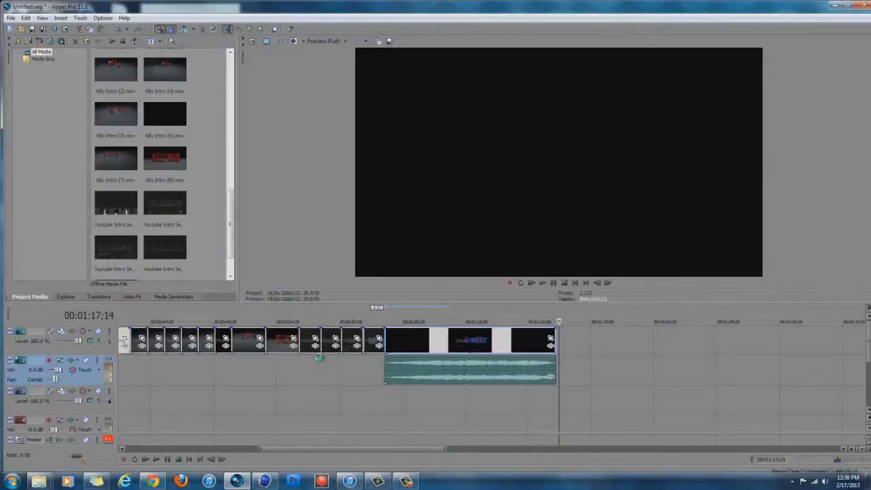
Step: In Vegas Pro, locate the existing KILLY intro clips on the timeline and place the playhead near their start
left_click(172, 361)
scroll(176, 362, "up", 5)
scroll(177, 359, "down", 5)
left_click(176, 359)
scroll(179, 359, "up", 4)
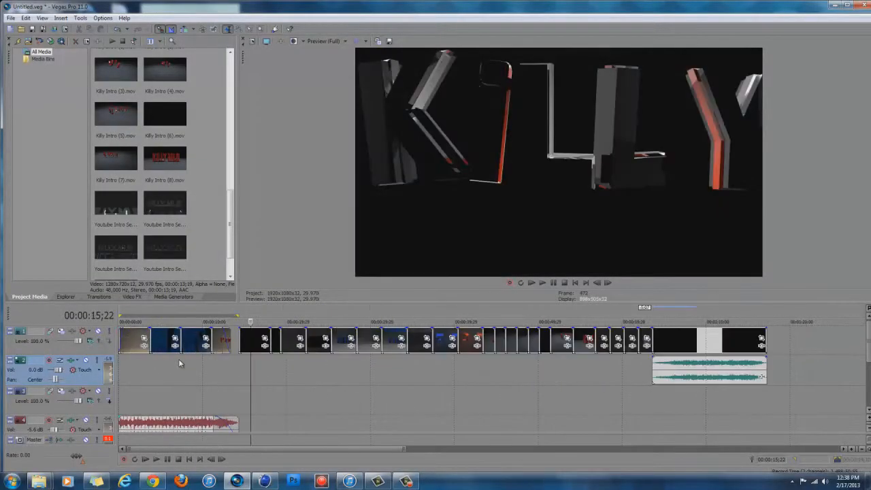
left_click(303, 370)
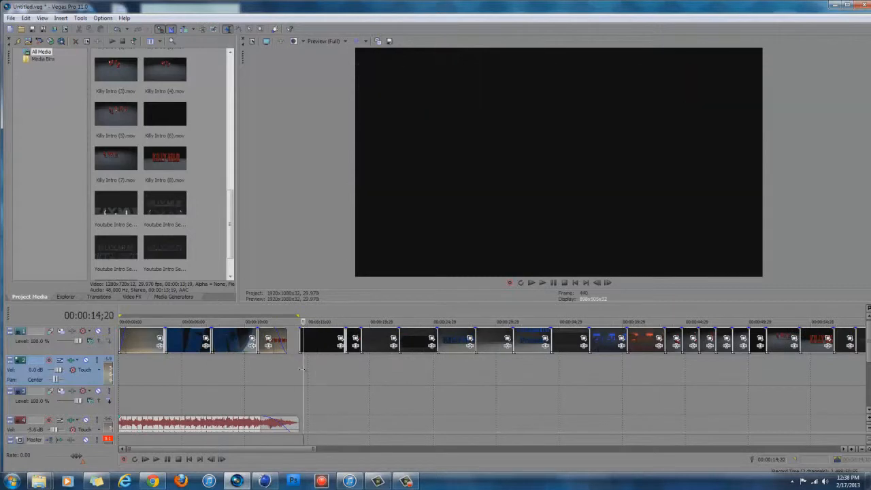
mouse_move(448, 346)
left_mouse_down()
mouse_move(468, 345)
mouse_move(448, 347)
left_mouse_up()
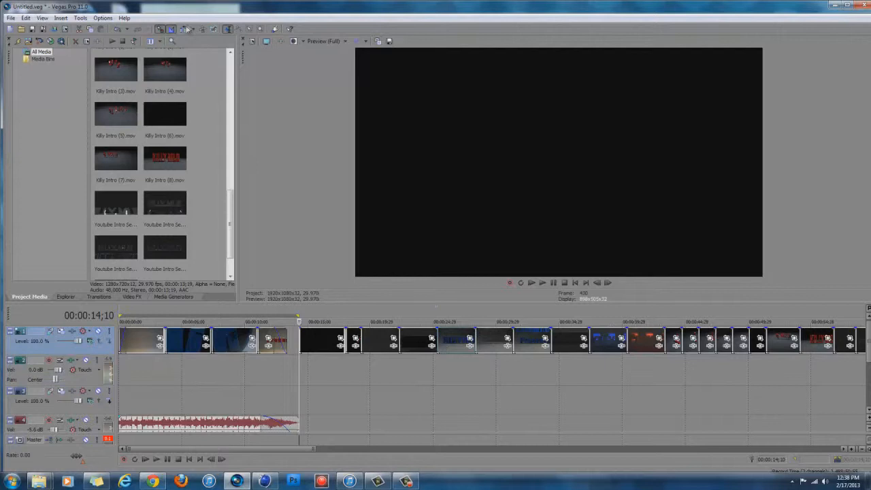
Step: Move the clips from the blue logo clip onward further along the video track and play the KILLY intro section
left_click_drag(451, 340, 790, 359)
key("ctrl+z")
left_click_drag(446, 339, 809, 330)
key("space")
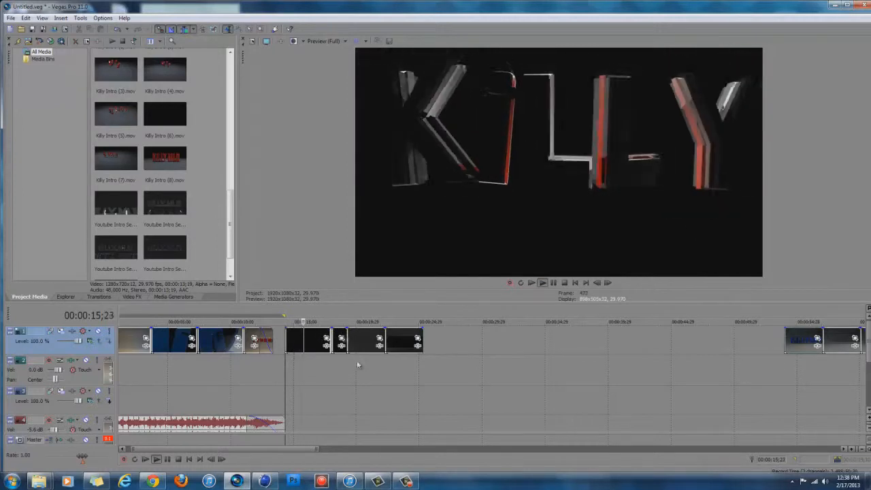
scroll(360, 373, "up", 5)
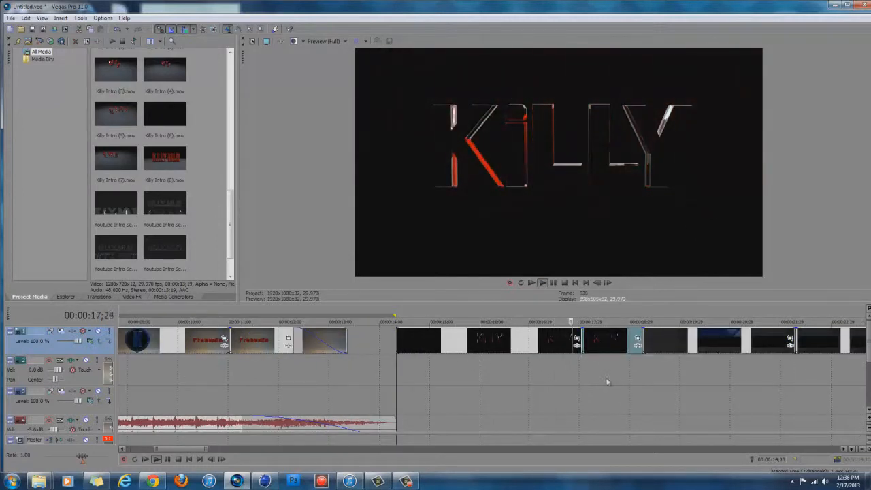
scroll(601, 387, "down", 3)
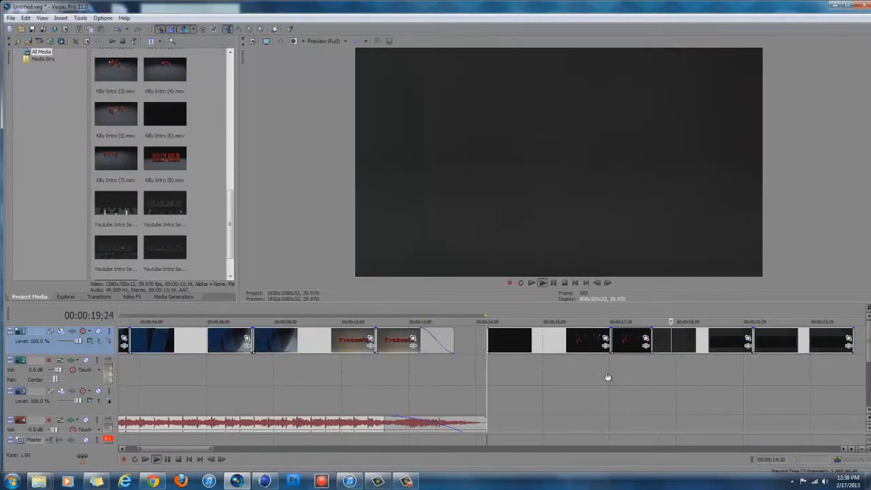
Step: Move the clips following the second KILLY clip further along the track and play the intro from its start
left_click(554, 284)
left_click_drag(702, 335, 869, 324)
left_click(471, 358)
left_click(539, 286)
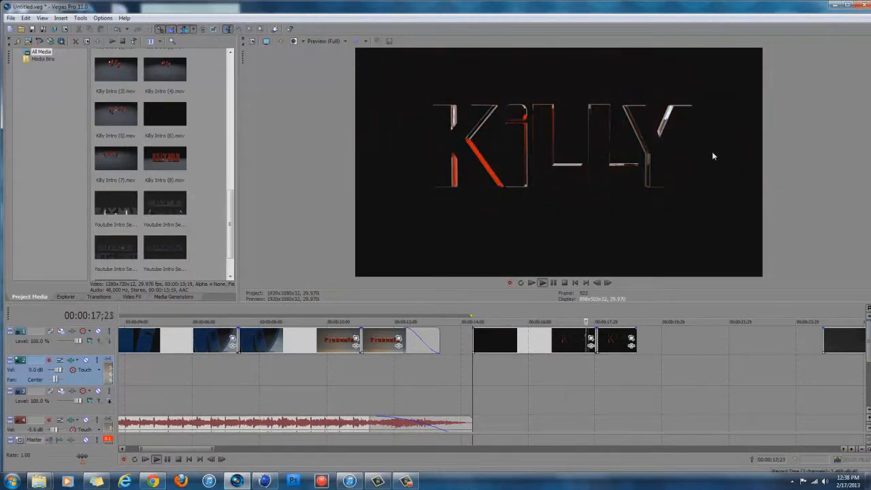
Step: Replay the opening of the KILLY intro and pause while the letters are still flying in
left_click(564, 284)
left_click(484, 370)
left_click(555, 283)
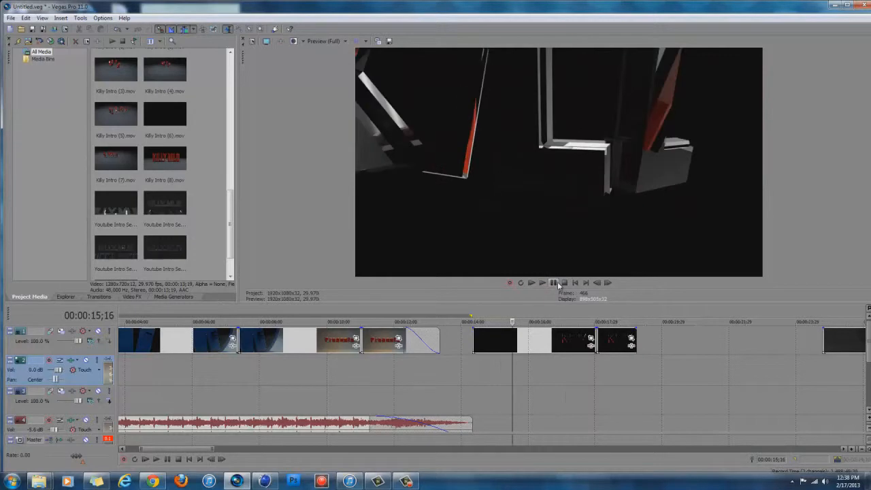
Step: Switch back to Cinema 4D, toggle the regular image's Alpha Channel save option, and minimize the render settings
left_click(274, 485)
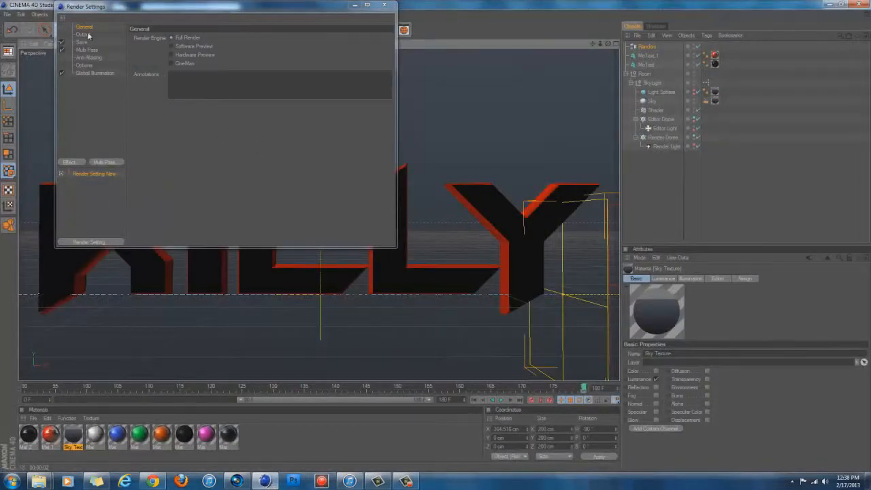
left_click(86, 35)
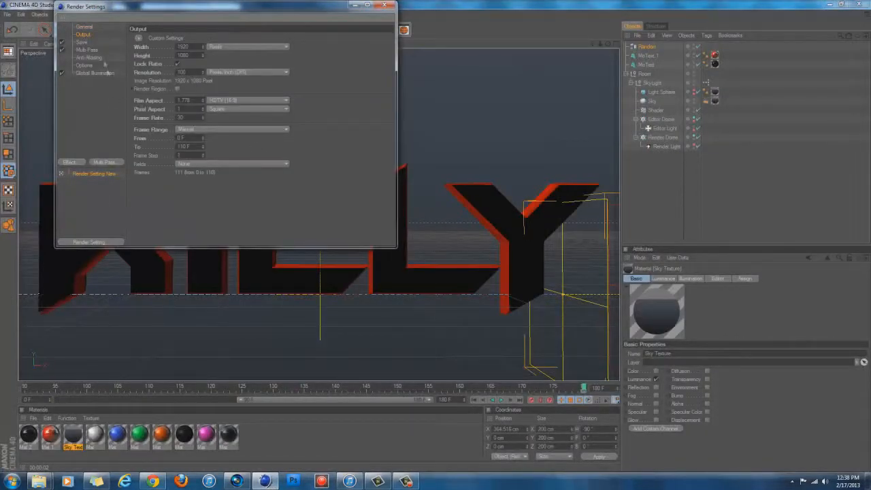
left_click(87, 43)
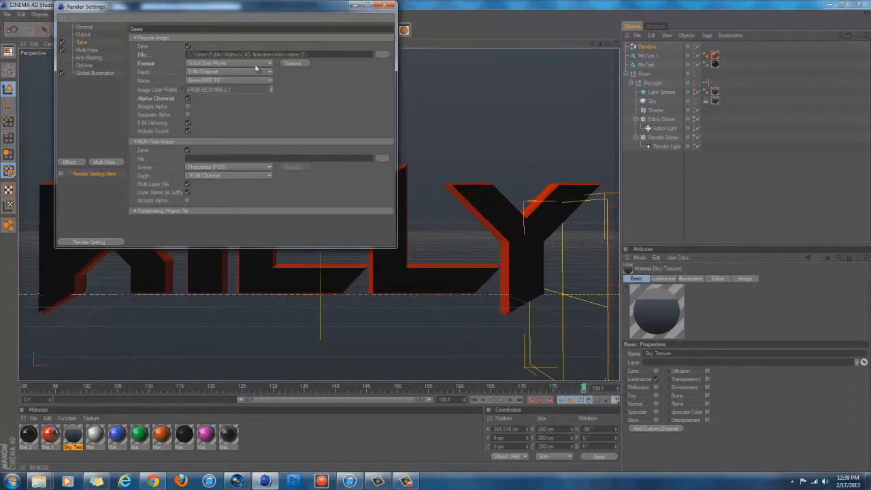
left_click(188, 99)
left_click(352, 5)
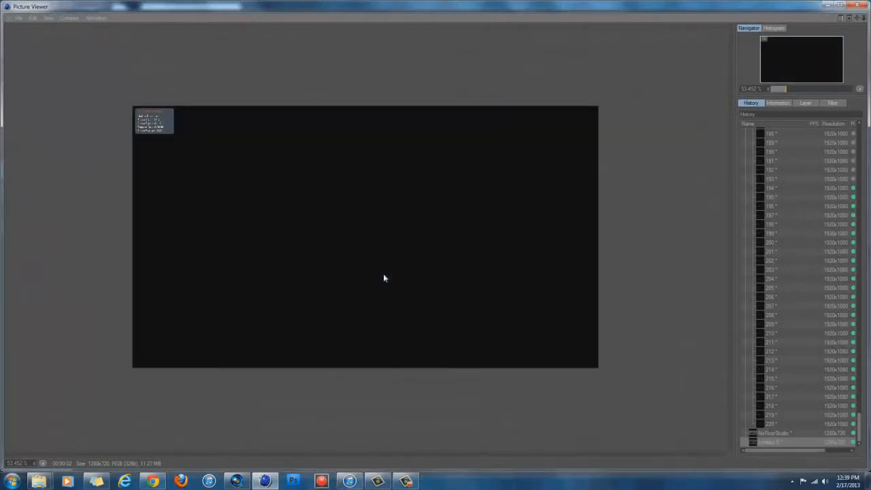
Step: Close the Picture Viewer and stop the render in progress
left_click(858, 6)
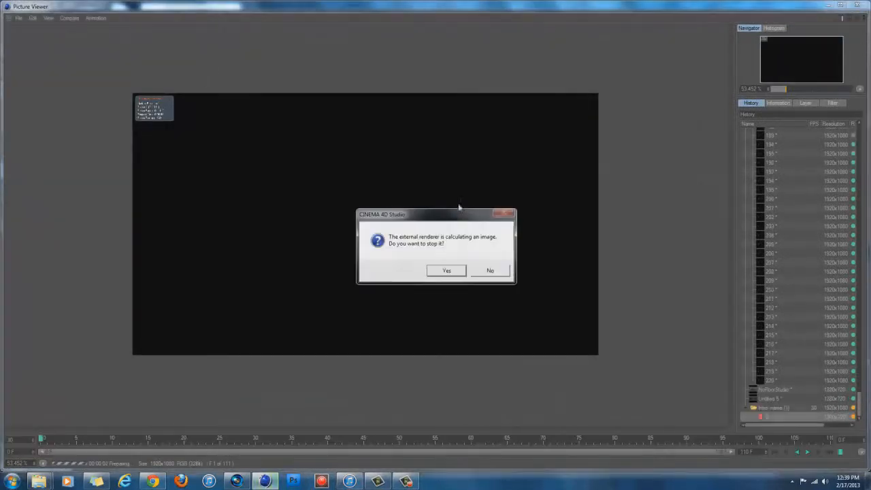
left_click(452, 270)
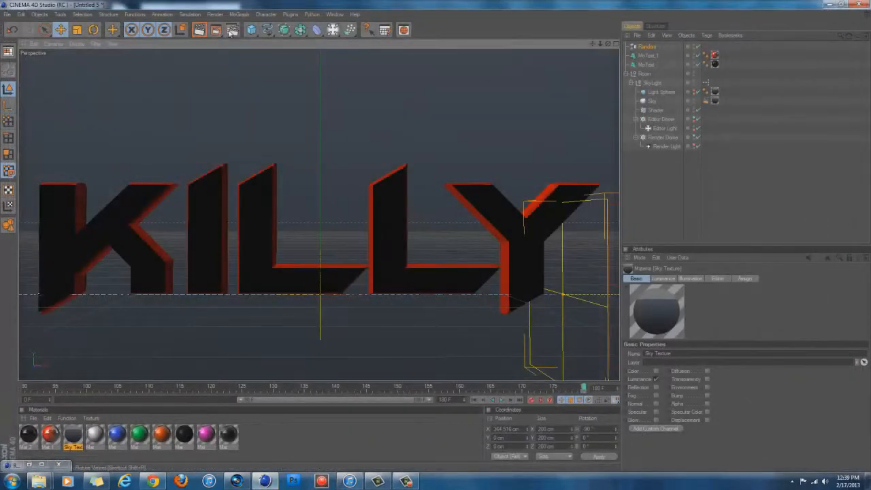
Step: Turn off Auto Save for the Global Illumination irradiance cache file in the render settings
left_click(232, 29)
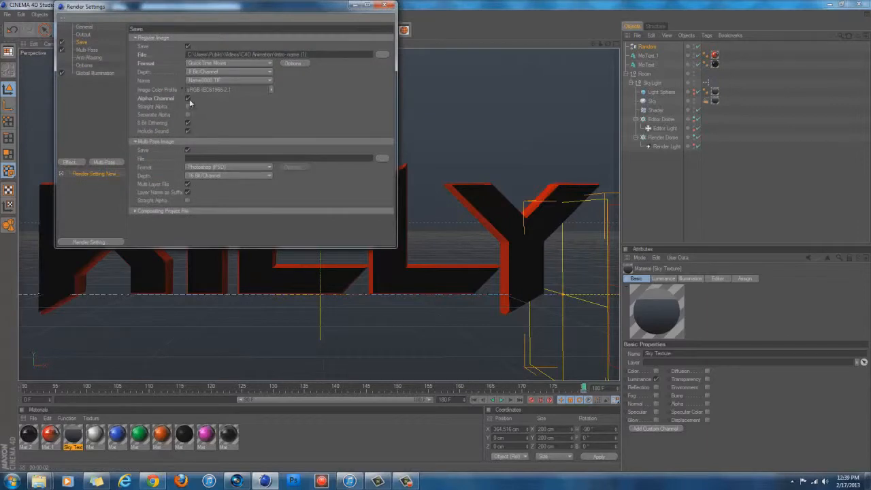
left_click(96, 73)
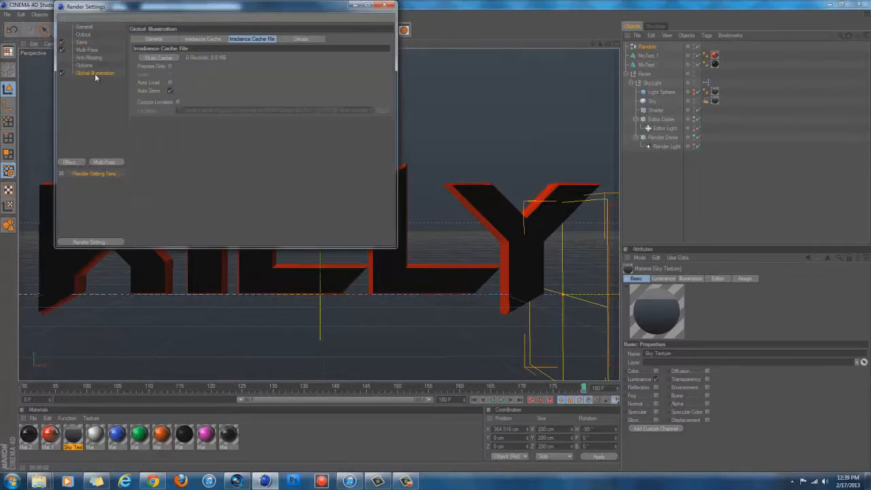
left_click(171, 90)
Step: Turn off the Alpha Channel save option for the regular image and close the render settings
left_click(90, 50)
left_click(84, 41)
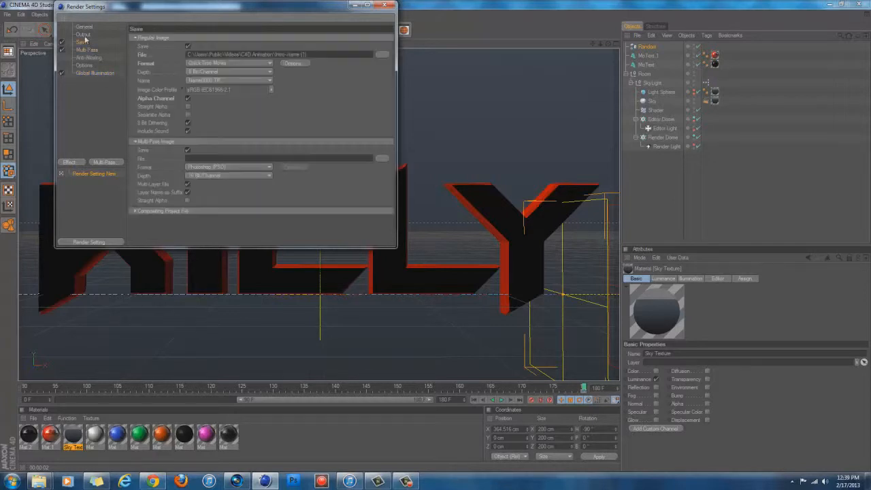
left_click(188, 99)
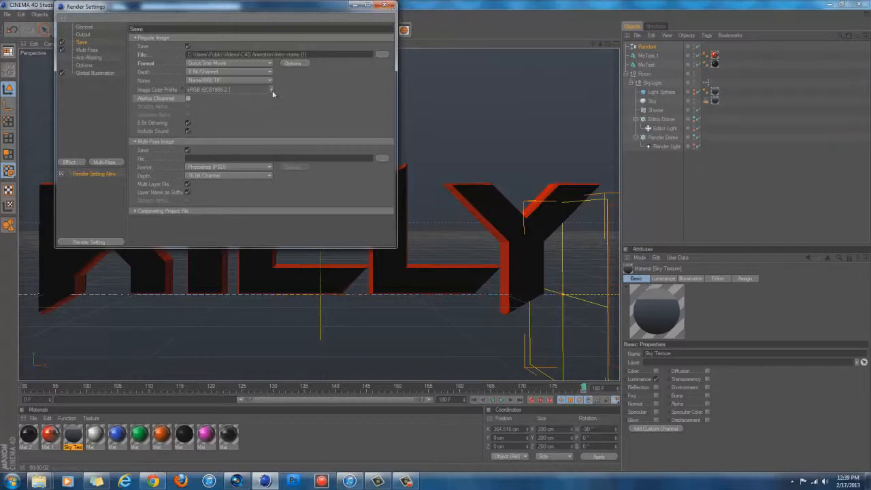
left_click(385, 6)
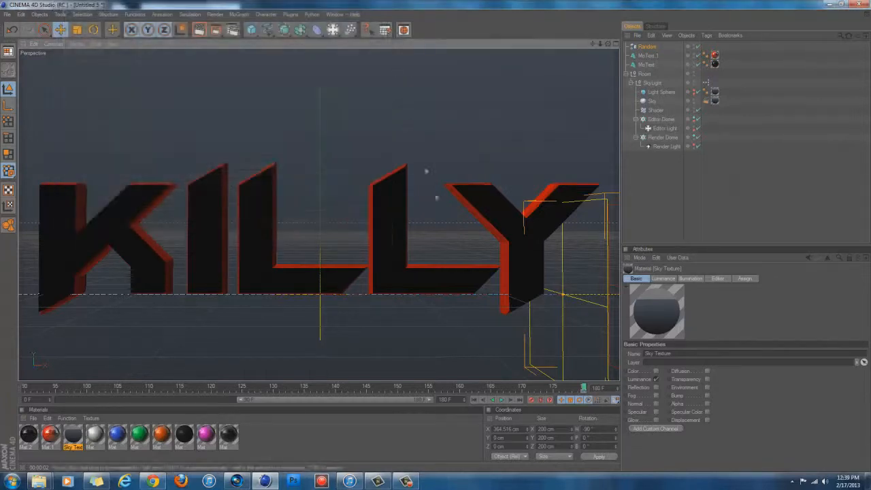